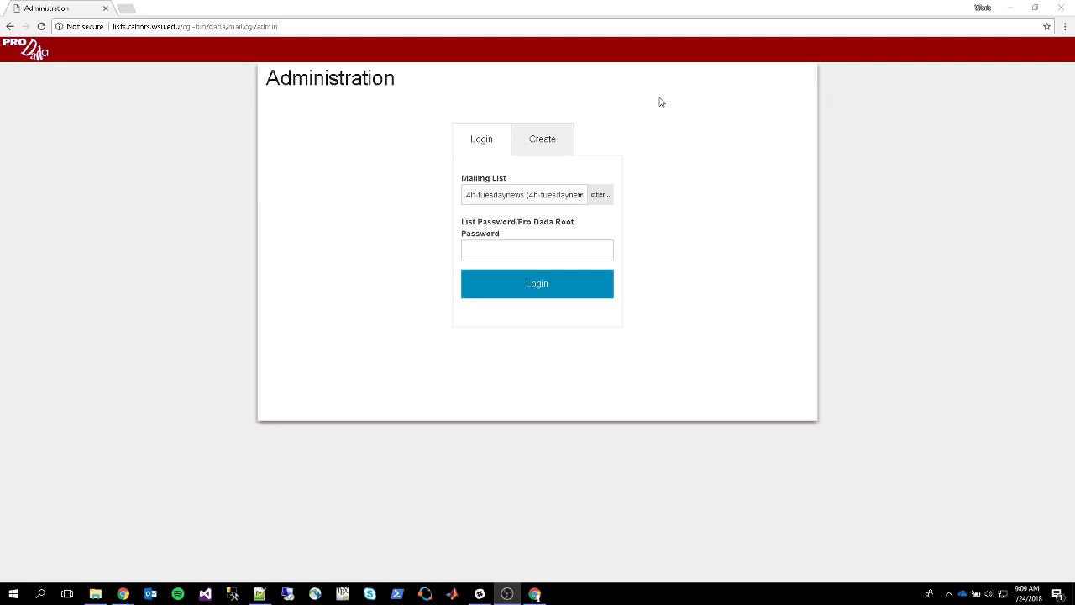
Log in as owner of the itemployees list by pasting its list password
left_click(559, 202)
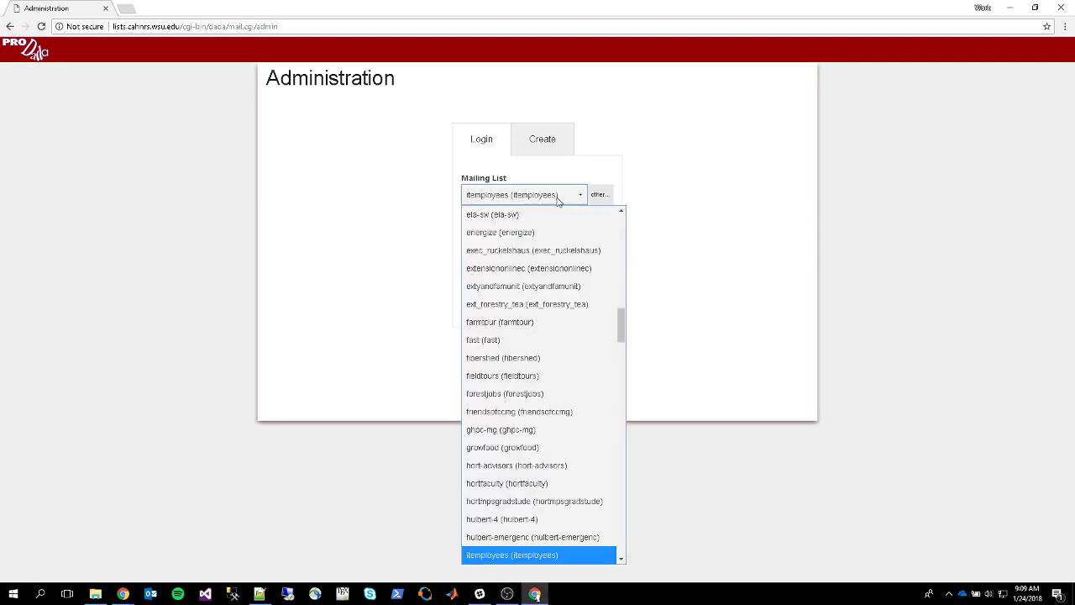
left_click(537, 558)
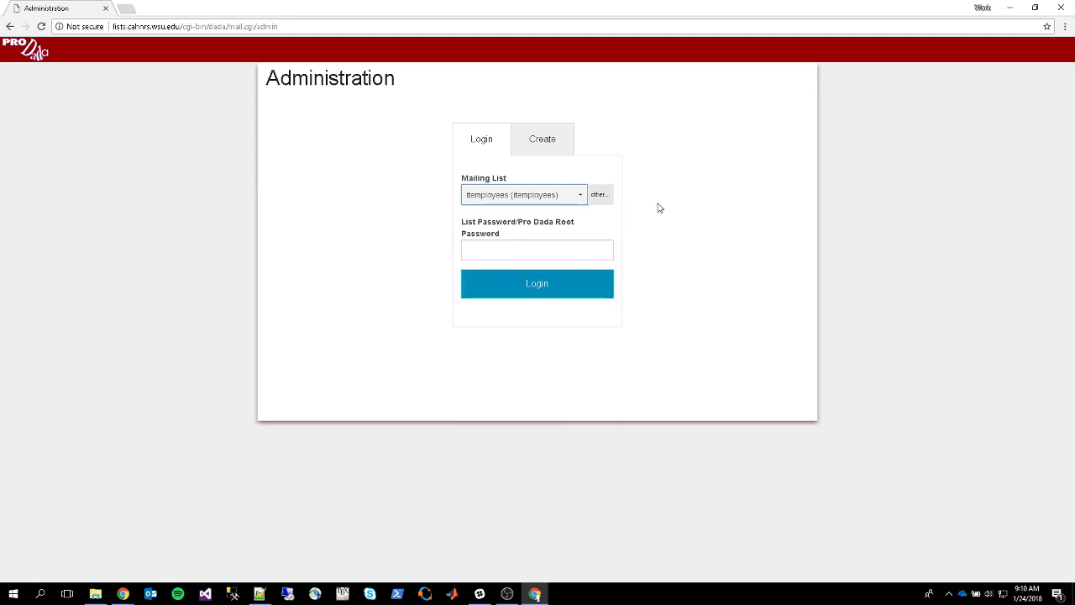
left_click(593, 251)
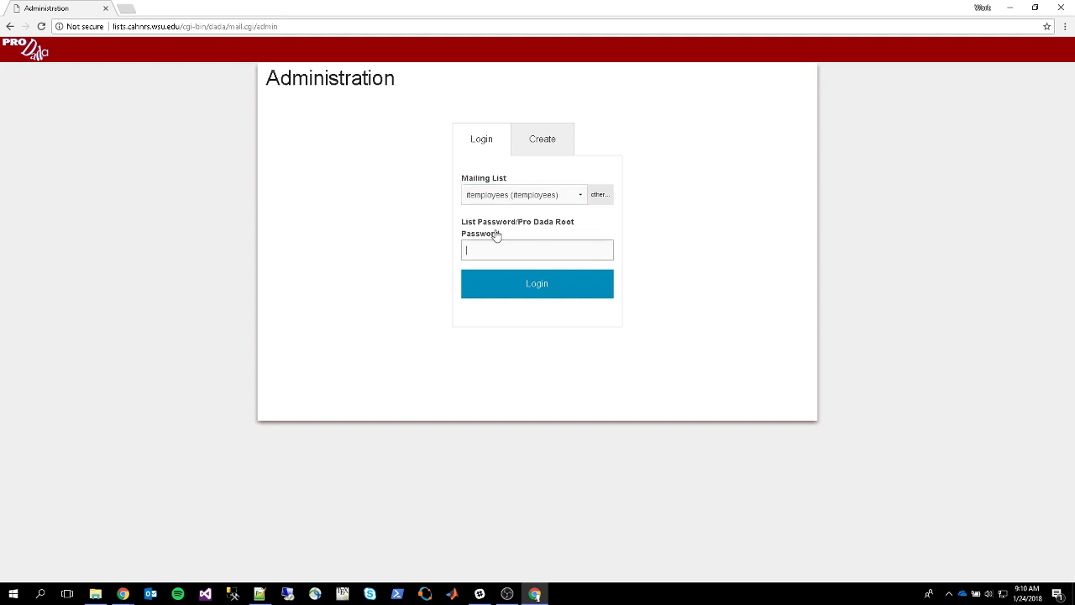
key("ctrl+v")
left_click(529, 290)
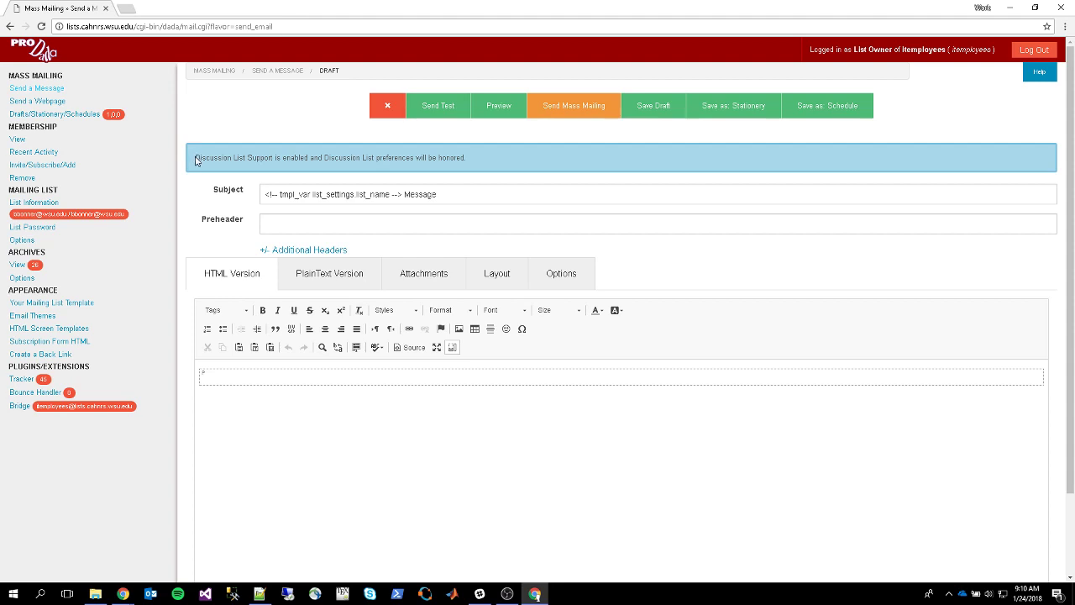
left_click_drag(195, 161, 244, 157)
left_click(384, 156)
left_click_drag(403, 193, 260, 194)
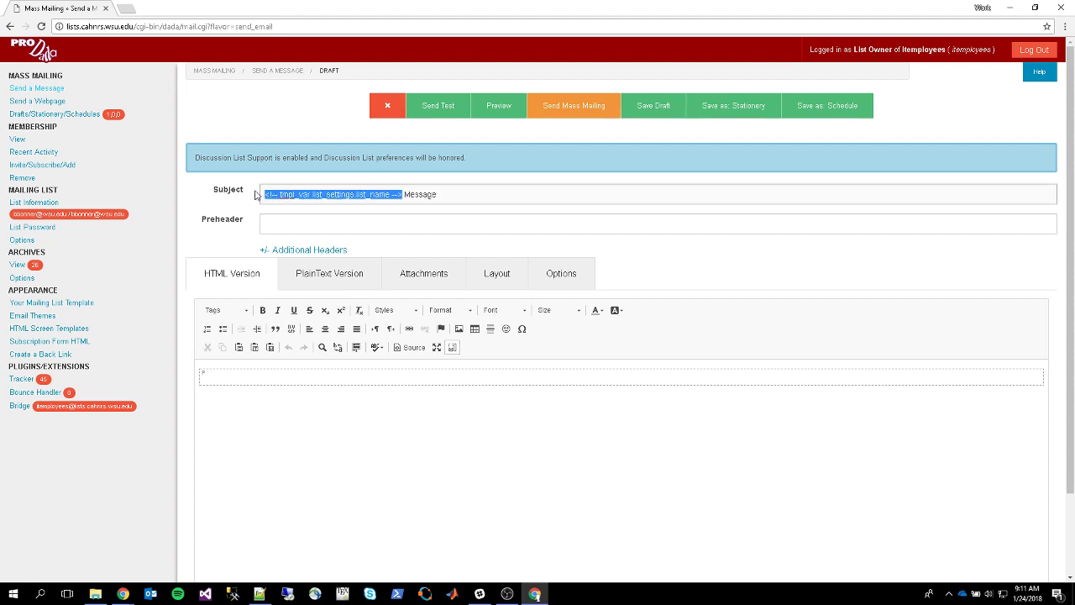
left_click_drag(405, 194, 256, 197)
left_click(402, 194)
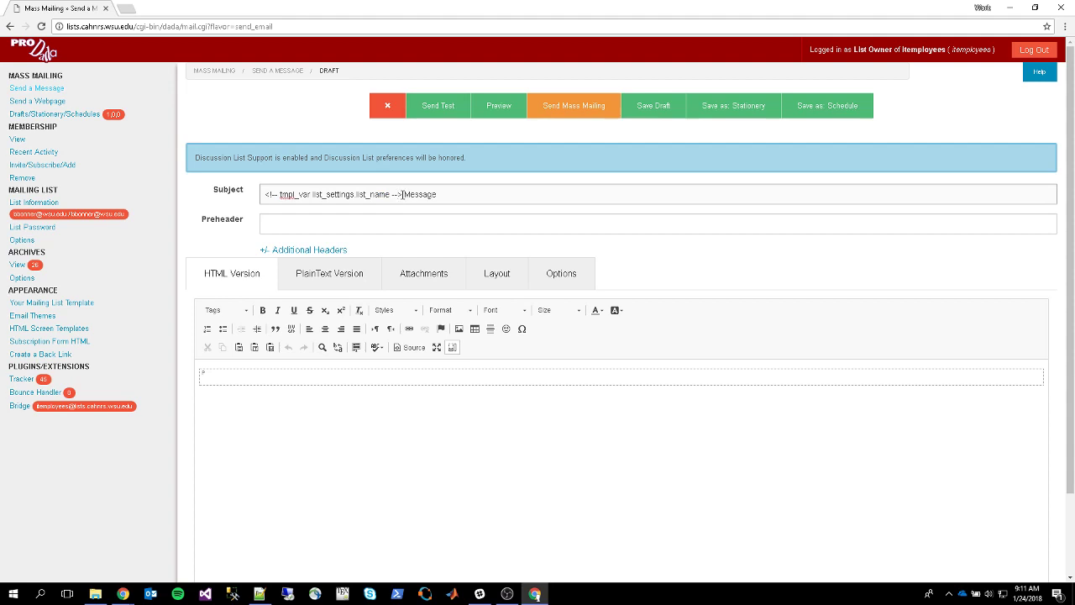
left_click_drag(401, 194, 262, 194)
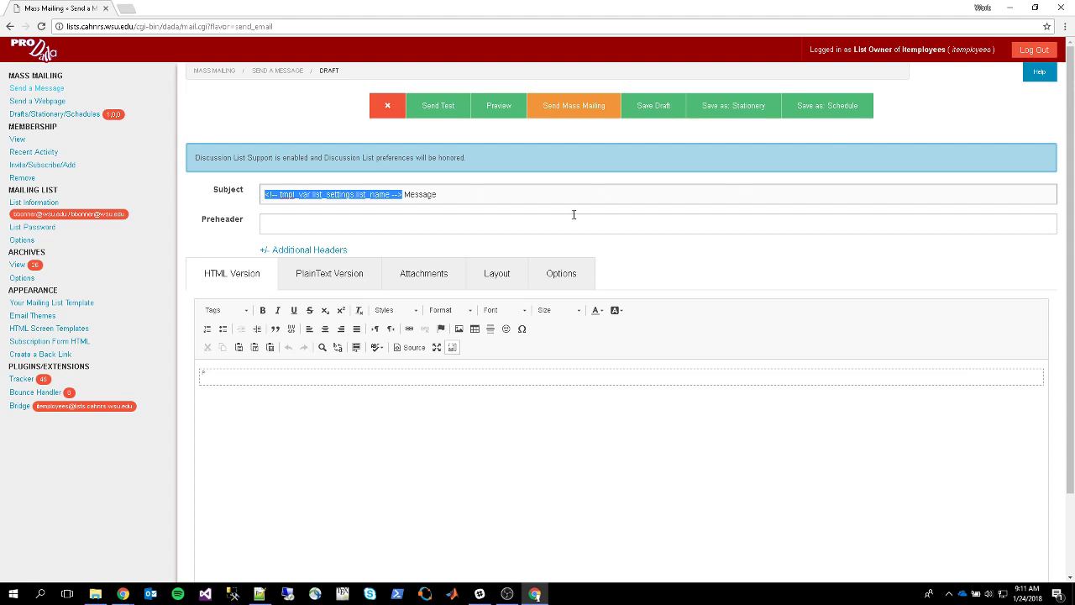
left_click(402, 196)
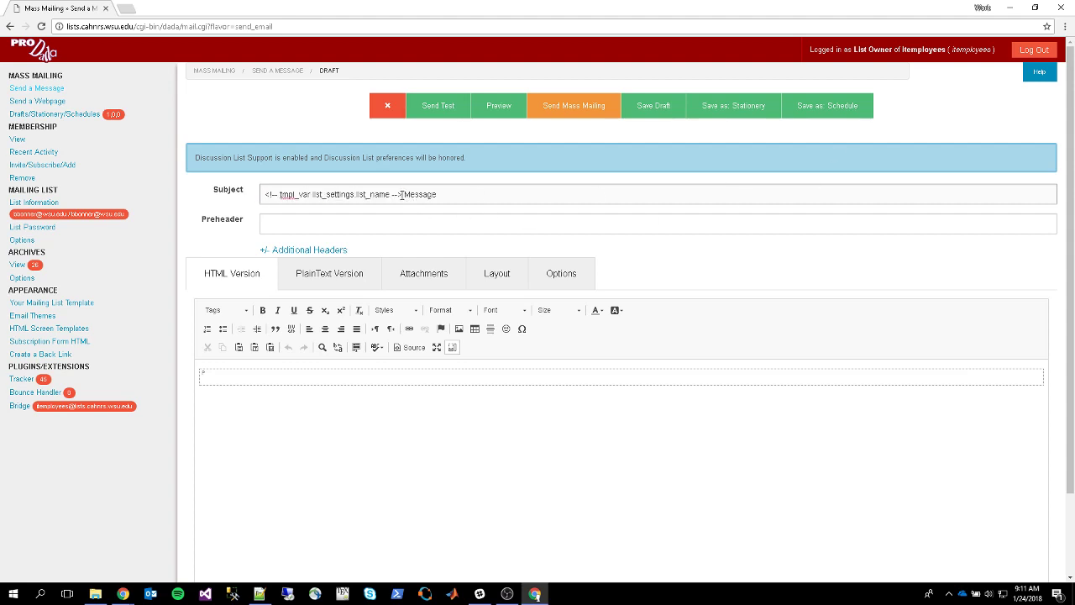
left_click_drag(402, 194, 263, 194)
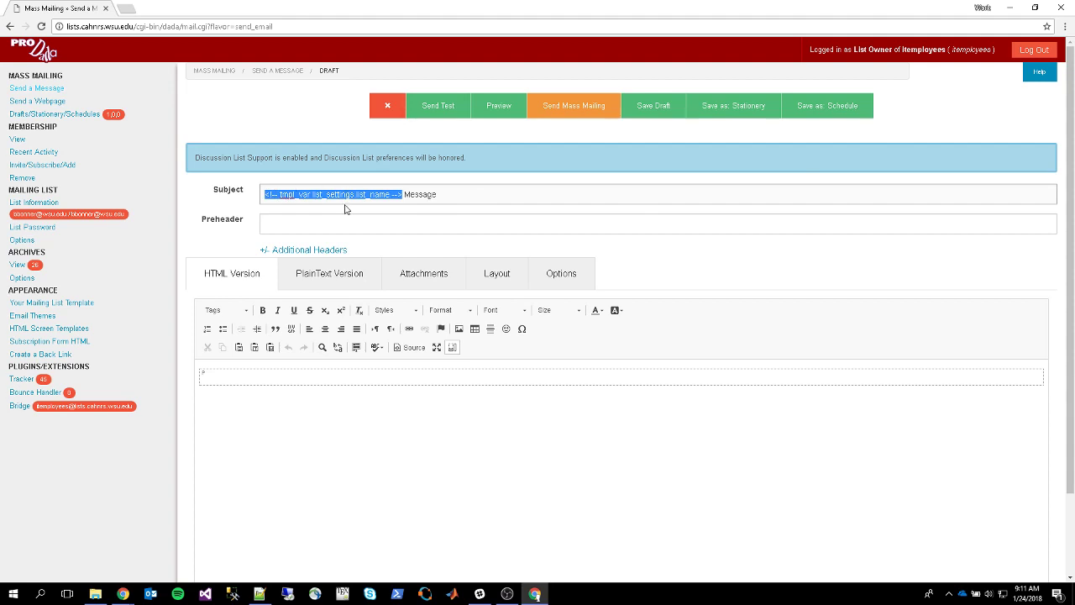
double_click(408, 193)
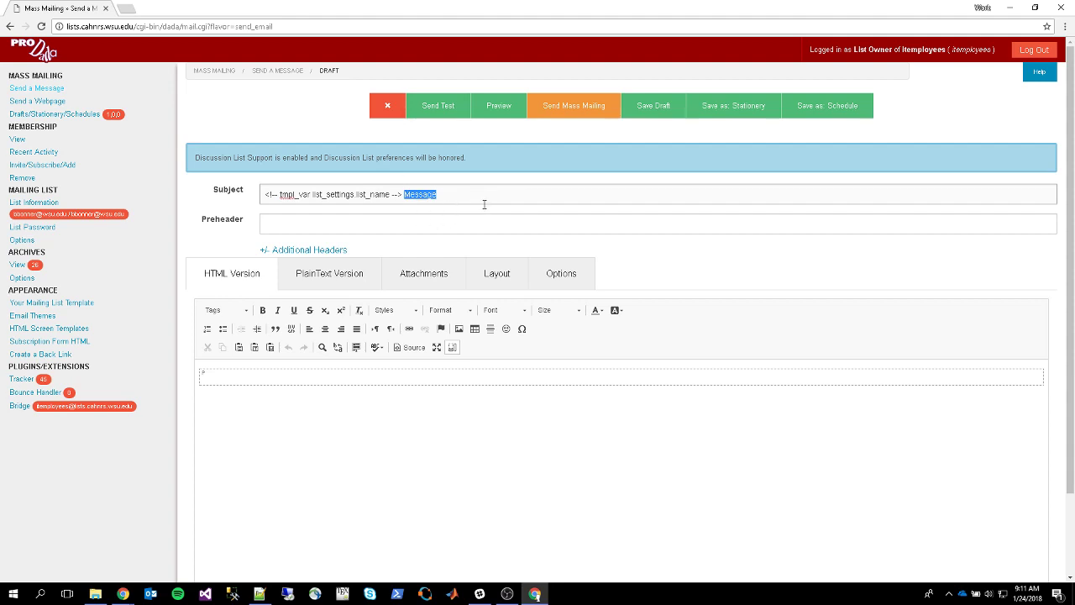
left_click(483, 199)
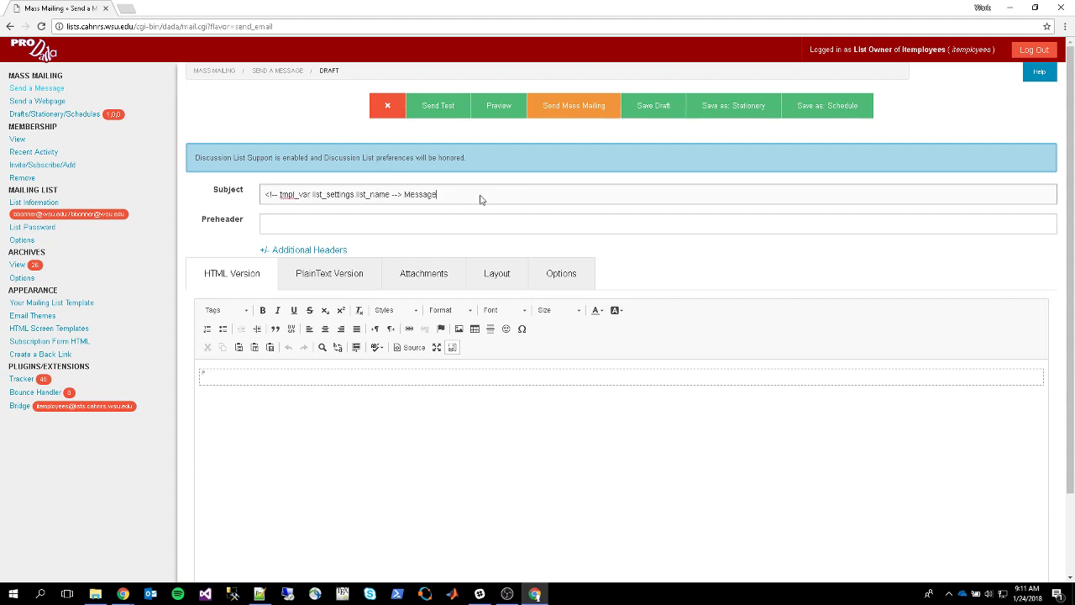
Show the Reply-To and Priority headers, keep priority at normal, and focus Reply-To
left_click(315, 250)
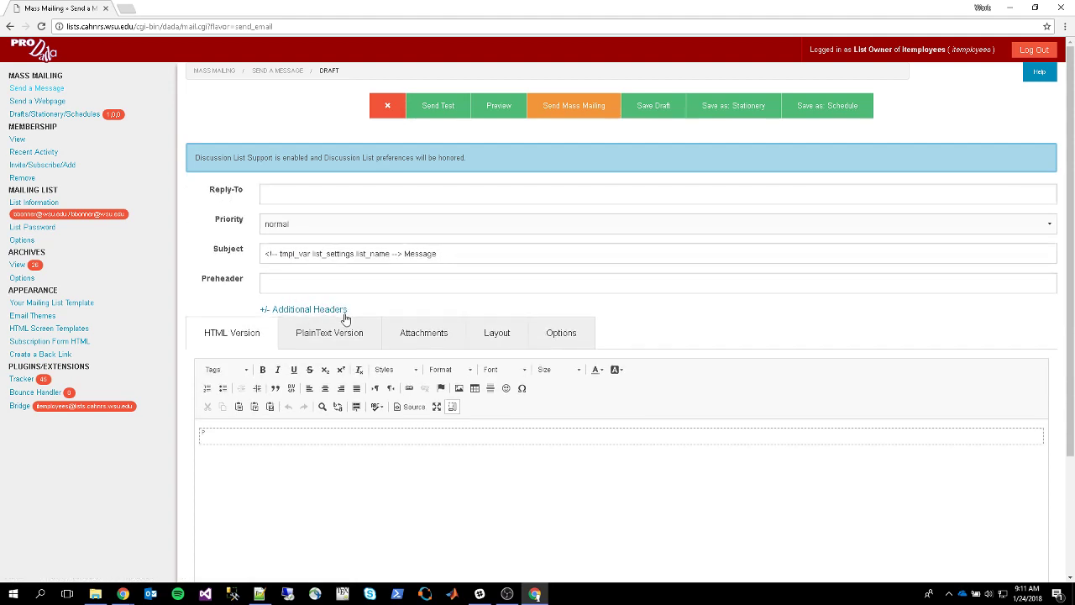
left_click(280, 233)
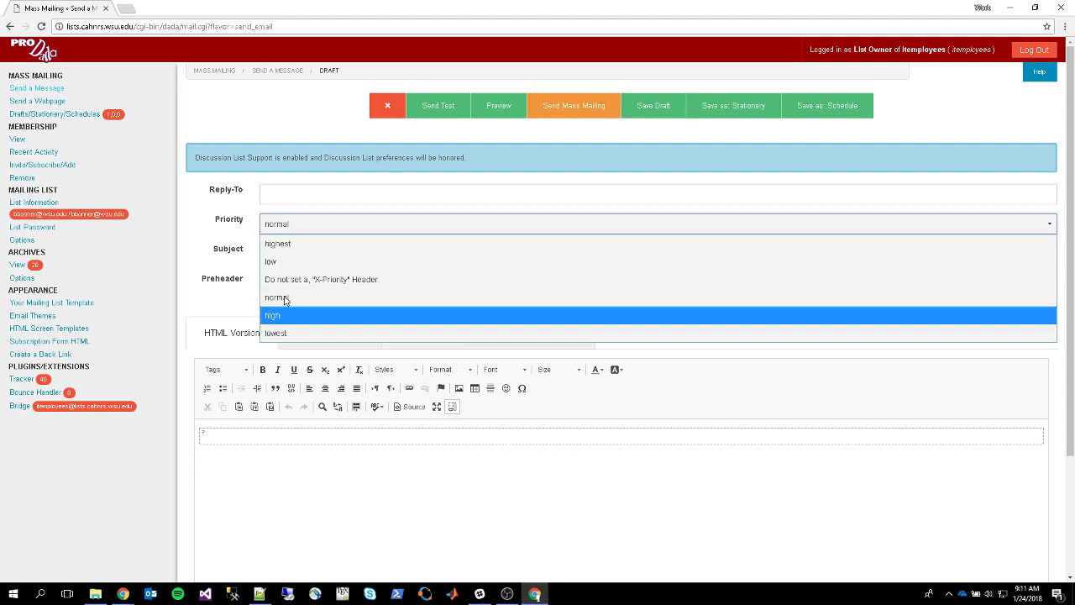
left_click(282, 299)
left_click(284, 193)
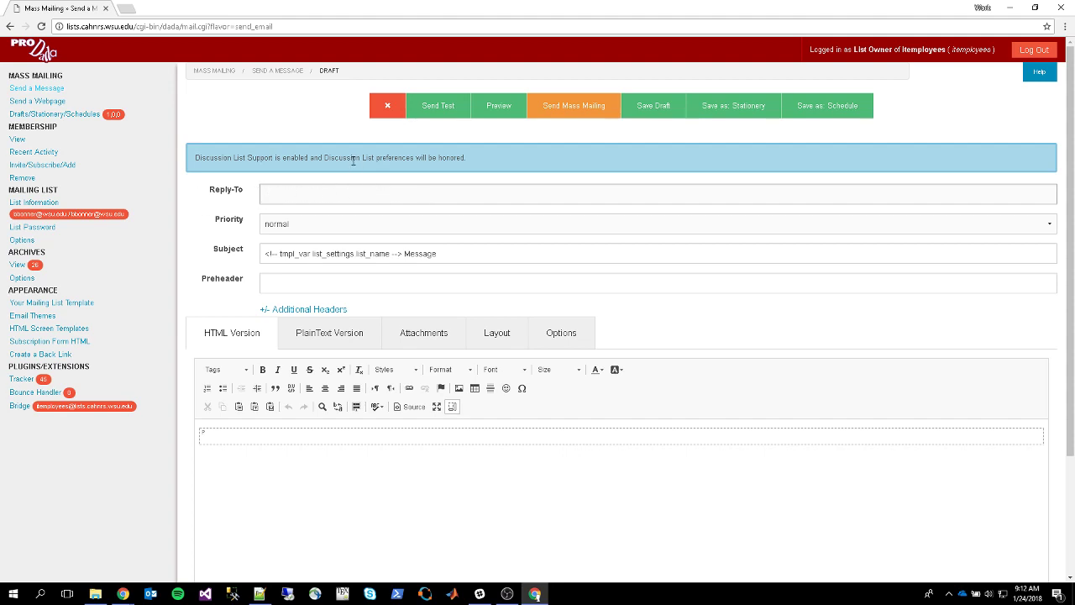
Open Options > Testing and check the owner's address under Send Test Messages To
left_click(557, 336)
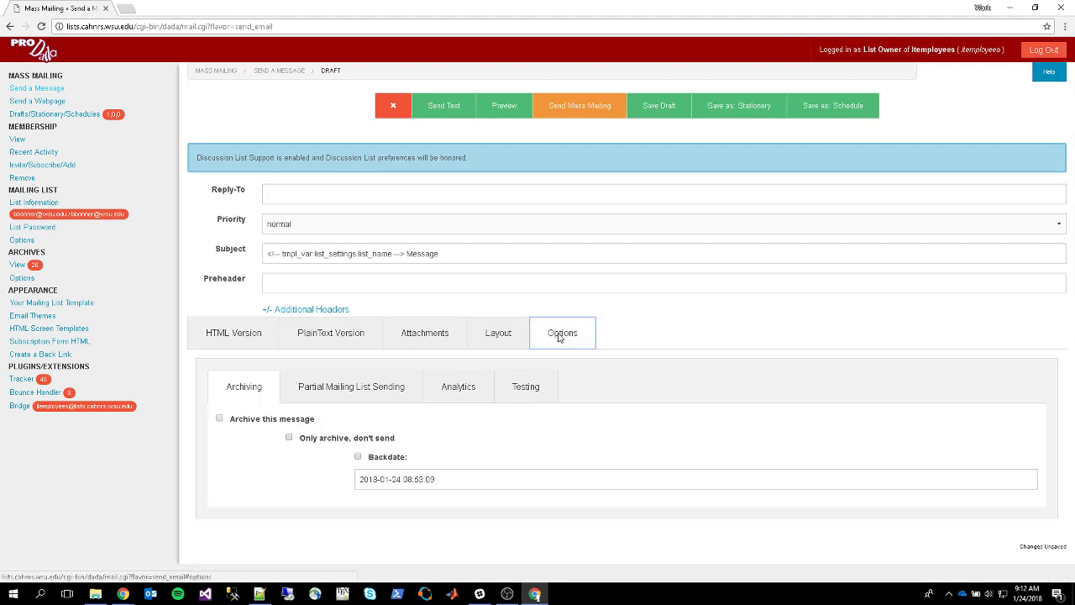
left_click(538, 396)
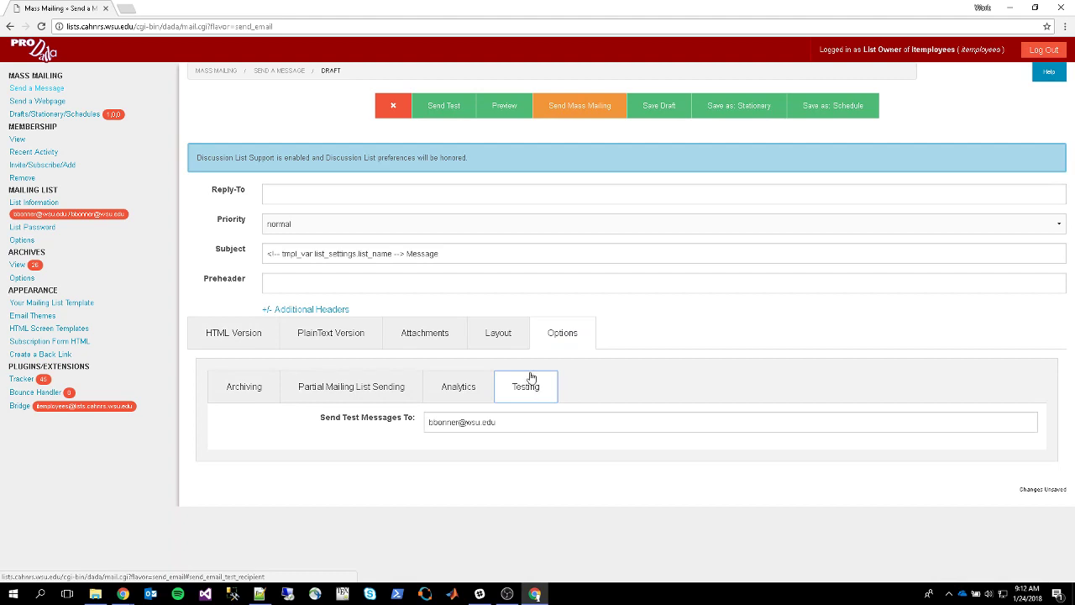
left_click_drag(531, 422, 417, 429)
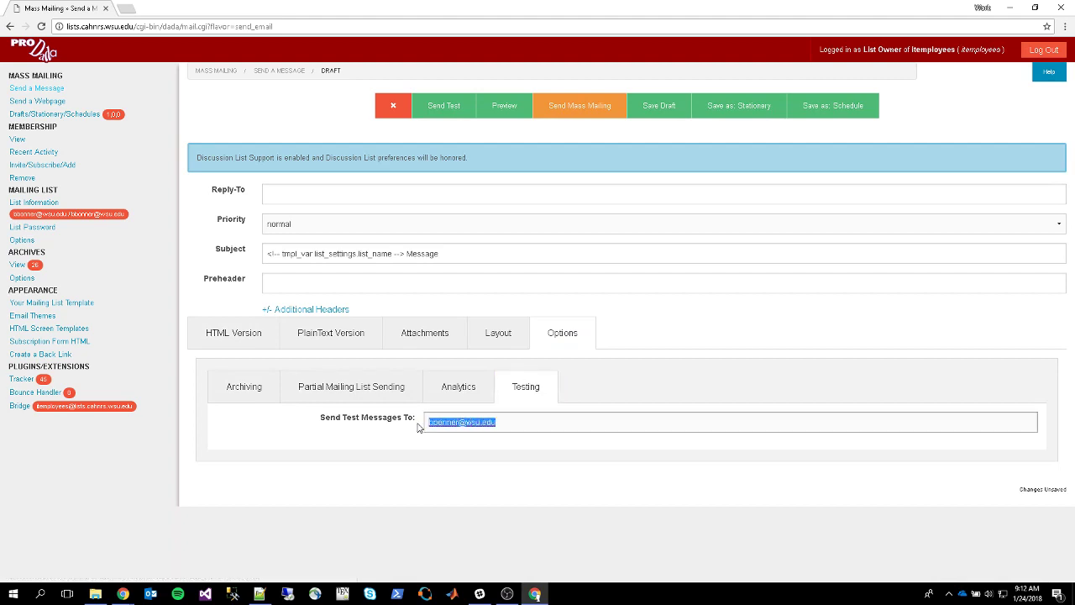
left_click(508, 421)
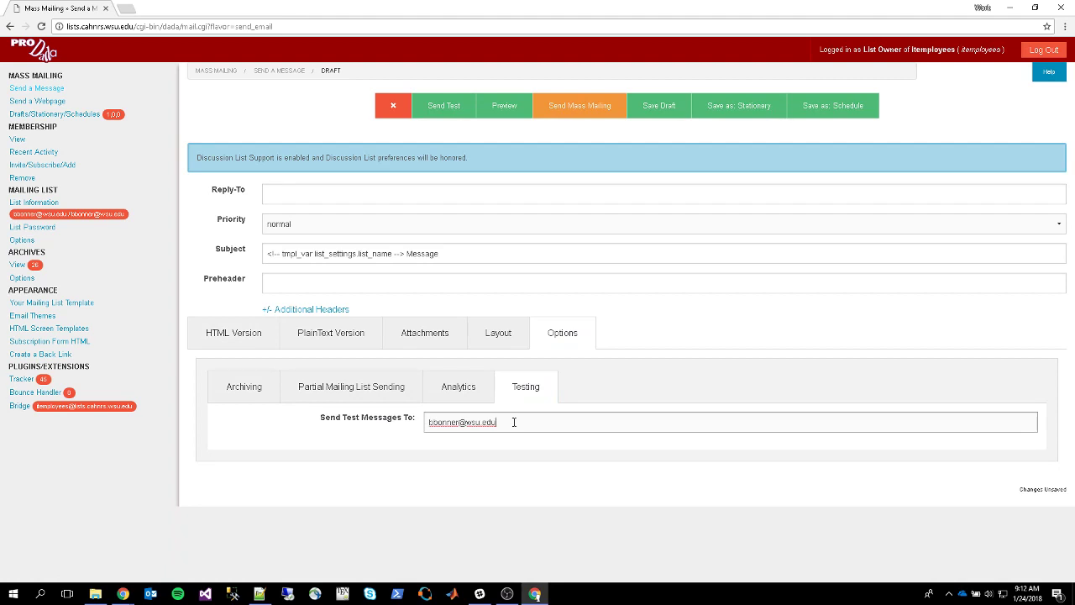
left_click_drag(513, 421, 430, 422)
left_click(546, 423)
Type 'Test' as the HTML message body and recheck the test recipient address
left_click(256, 338)
left_click(420, 434)
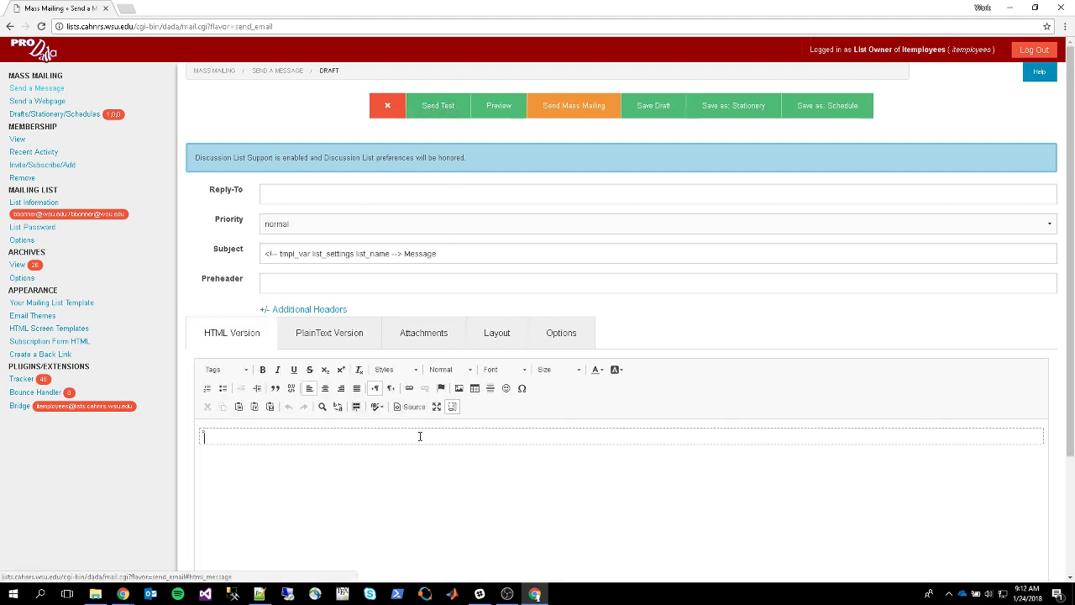
type("Test")
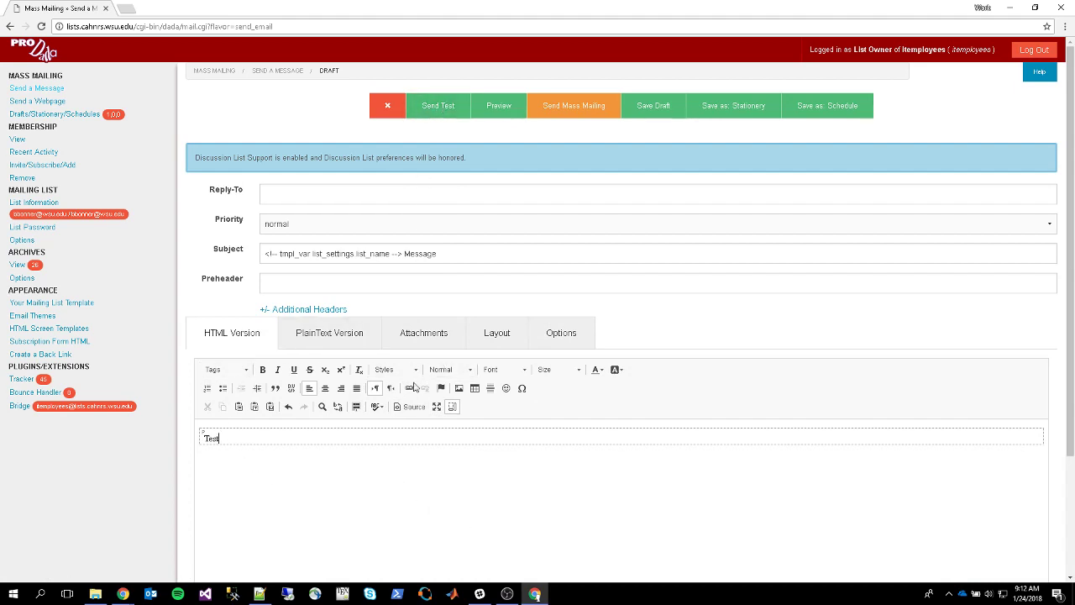
left_click(572, 340)
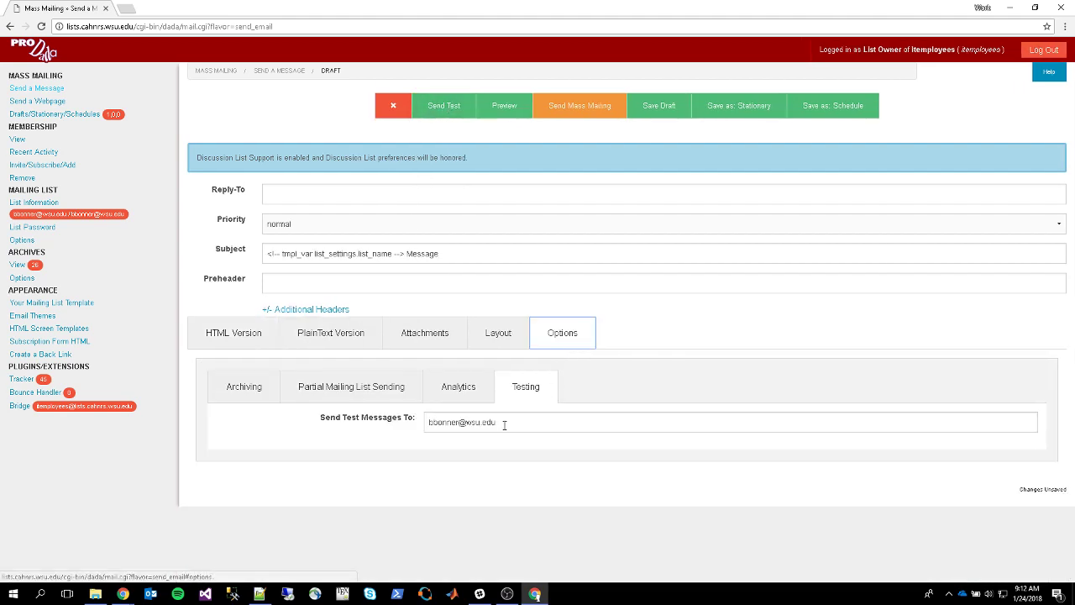
left_click_drag(504, 424, 423, 434)
left_click(235, 339)
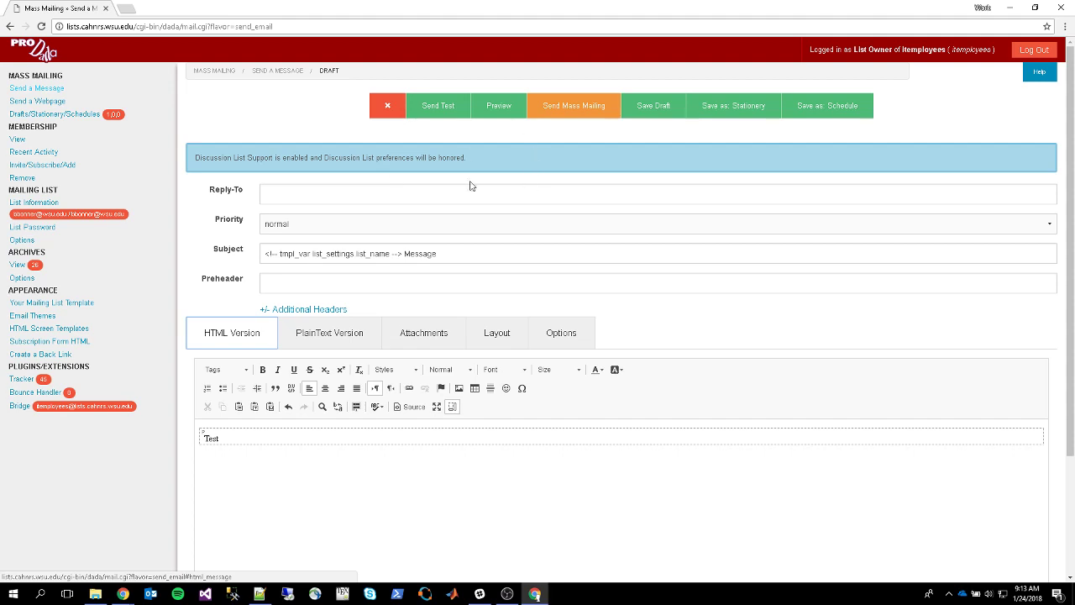
Preview the 'Test' message, close the preview, and return to the HTML Version editor
left_click(488, 108)
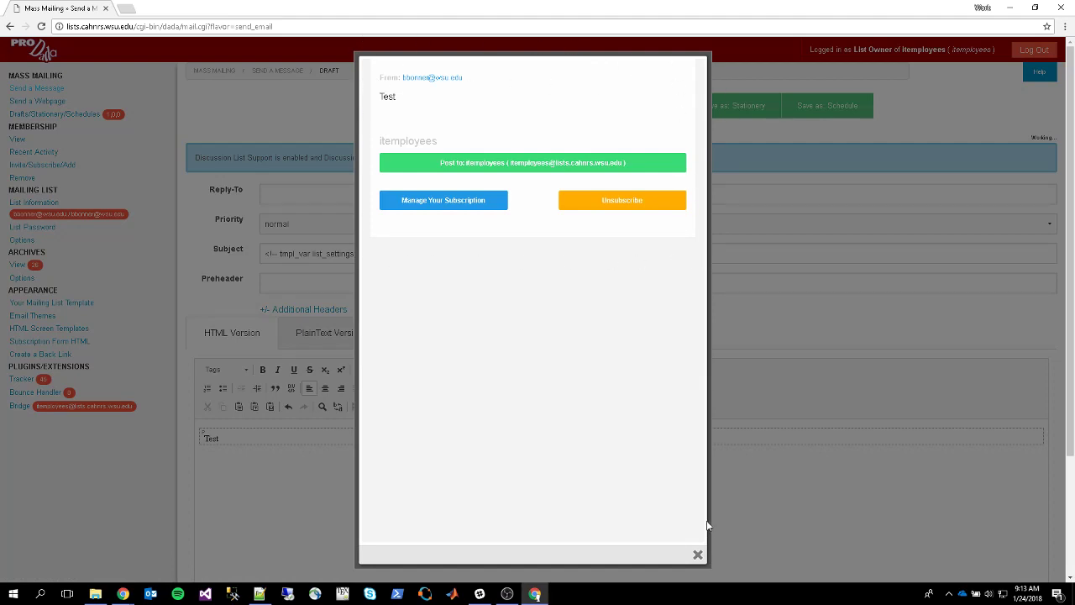
left_click(697, 555)
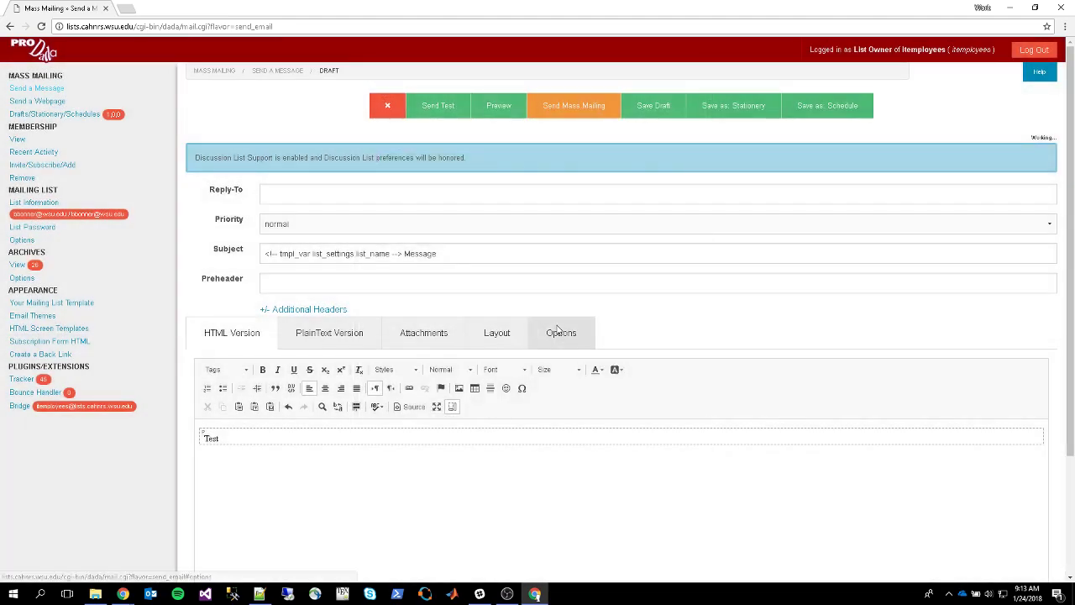
left_click(561, 332)
left_click_drag(522, 424, 428, 422)
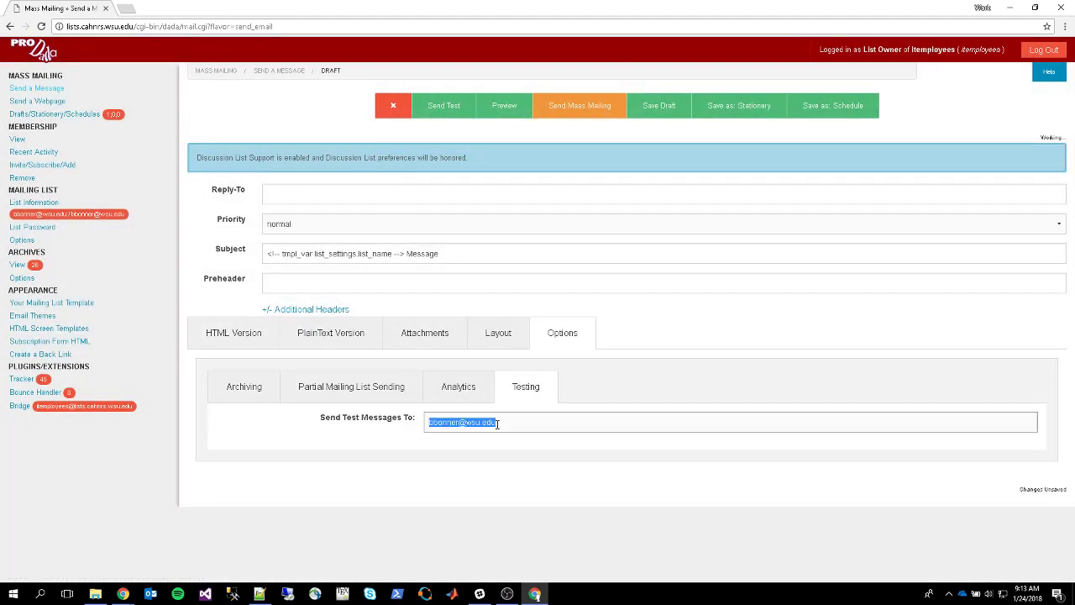
left_click(500, 424)
left_click(240, 343)
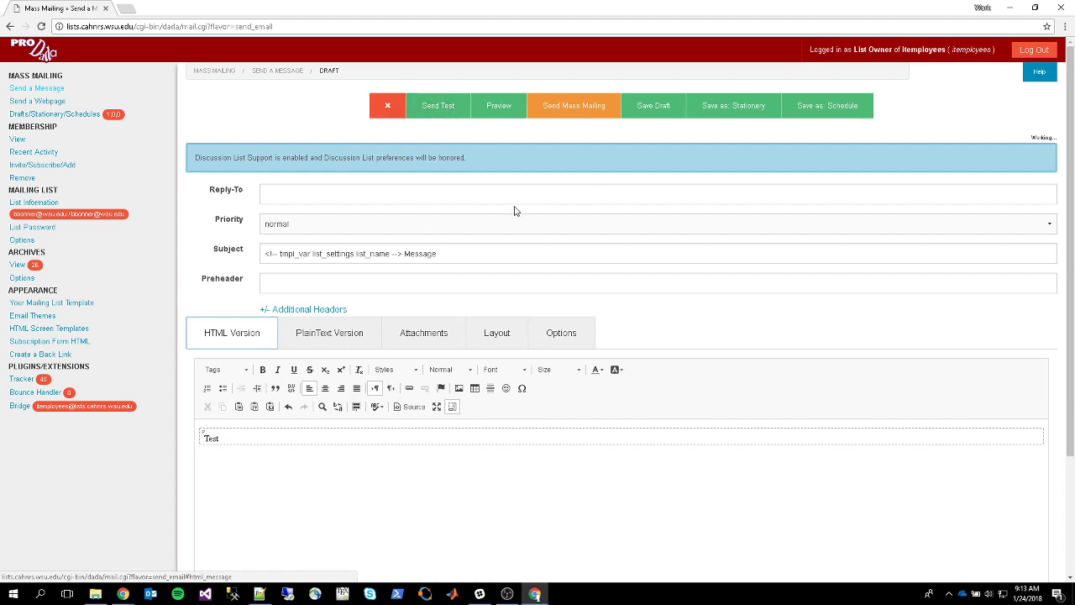
Preview the message first in the Minimal layout, then with Don't use a Layout
left_click(498, 333)
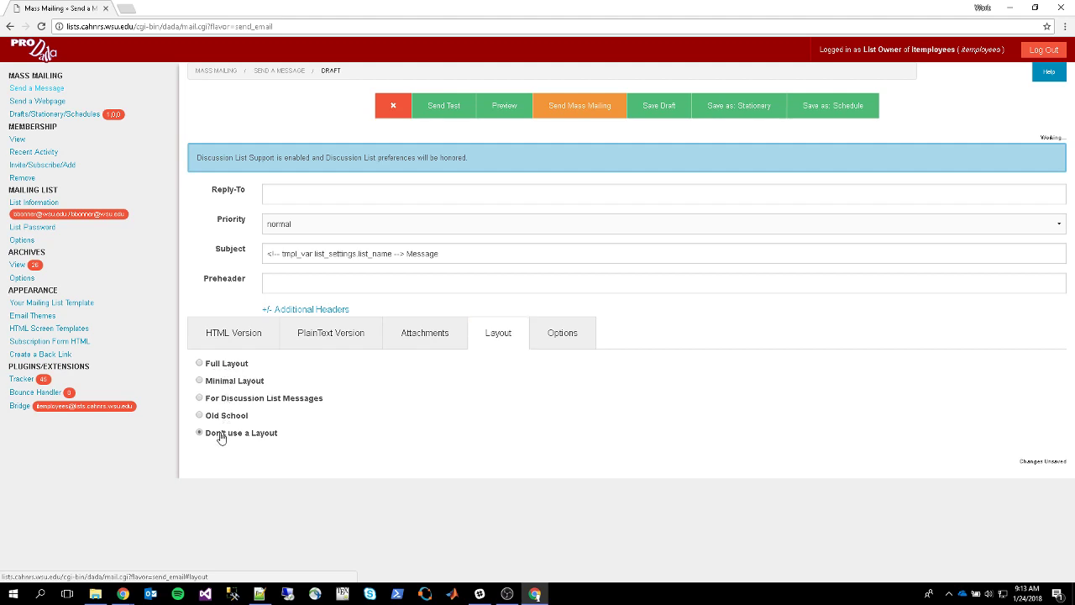
left_click(220, 382)
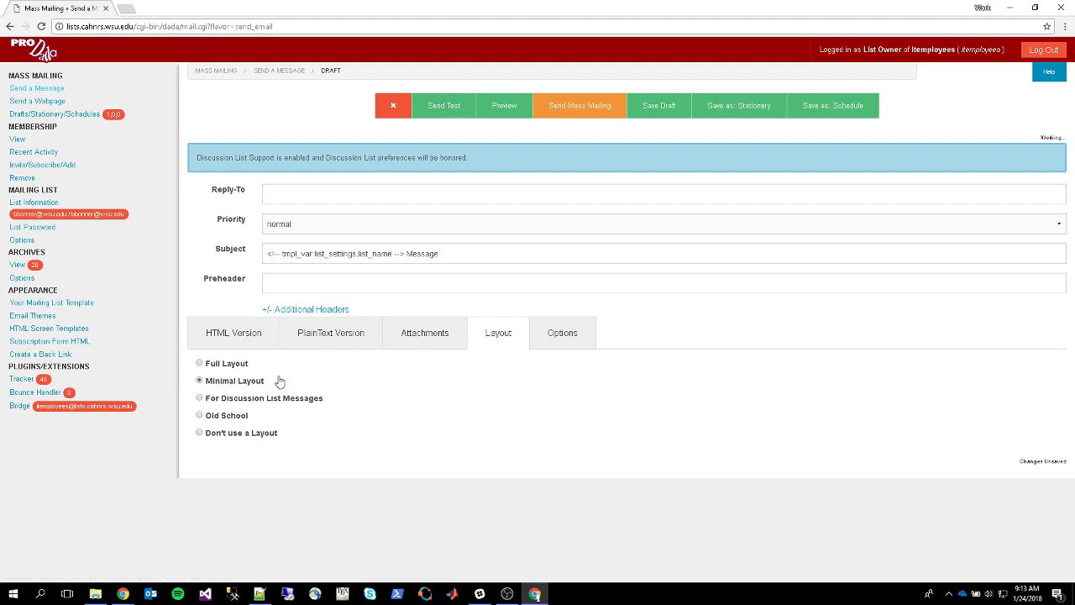
left_click(519, 107)
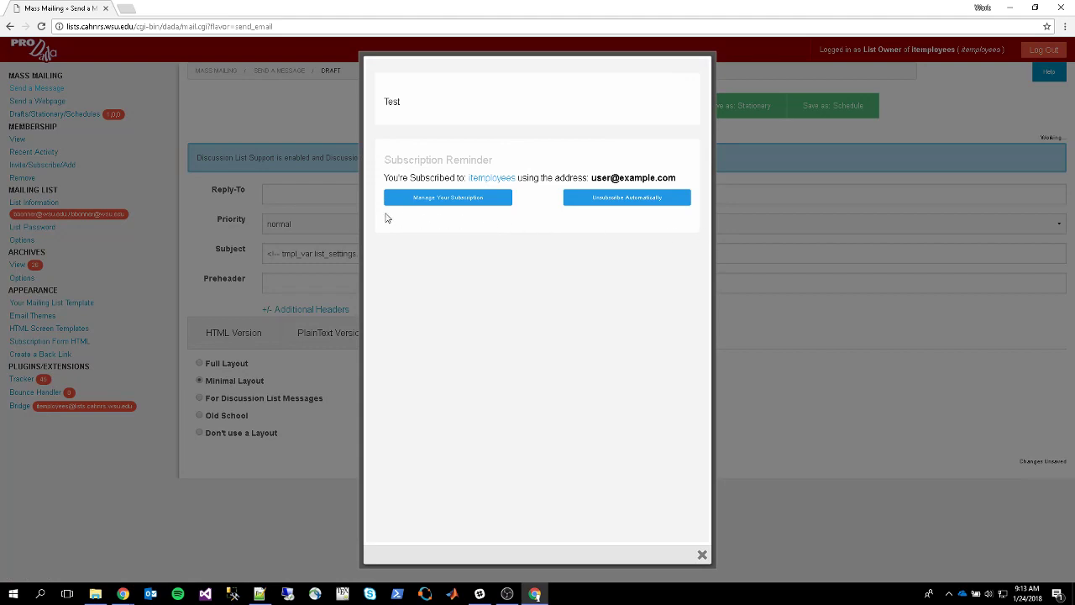
left_click(702, 554)
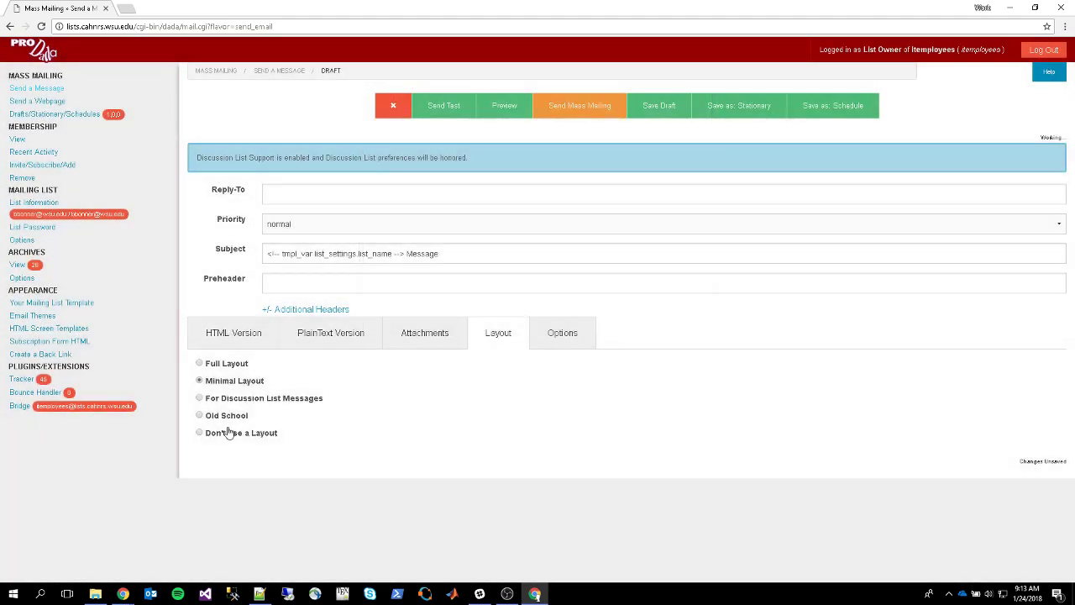
left_click(229, 433)
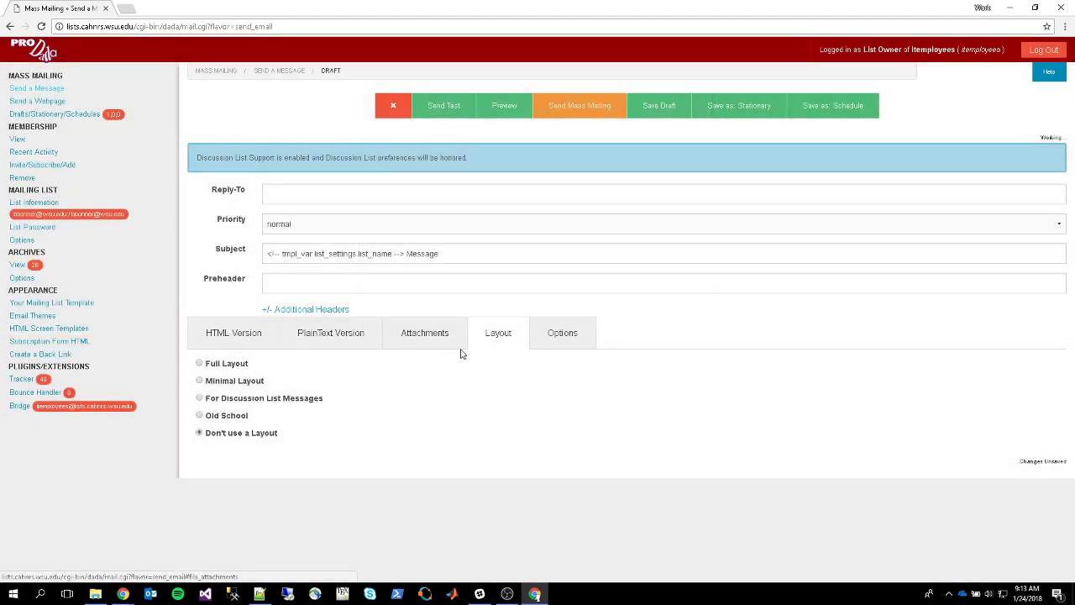
left_click(615, 115)
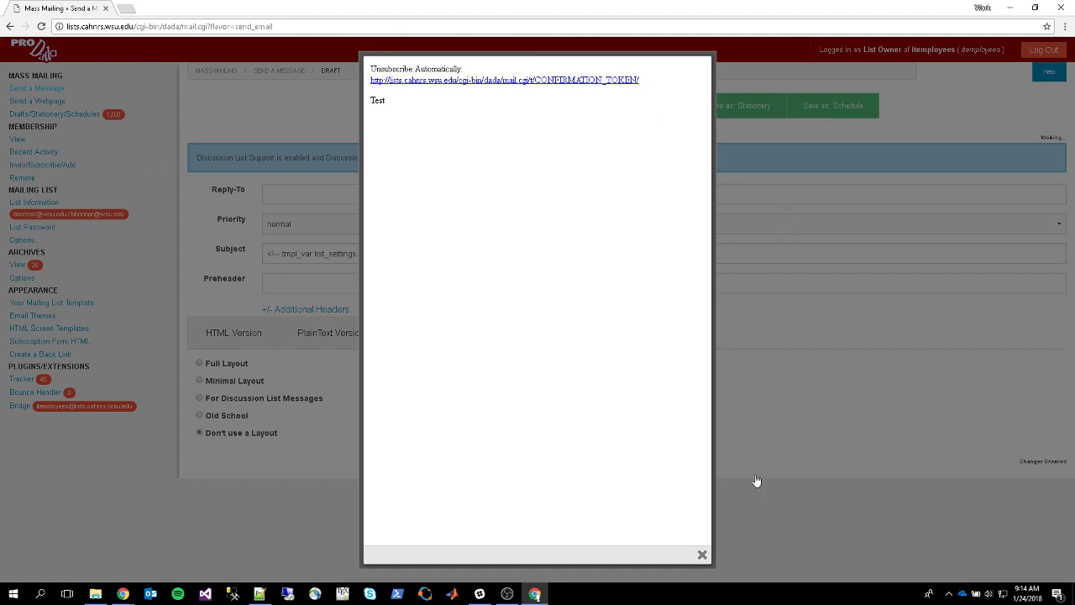
left_click(702, 556)
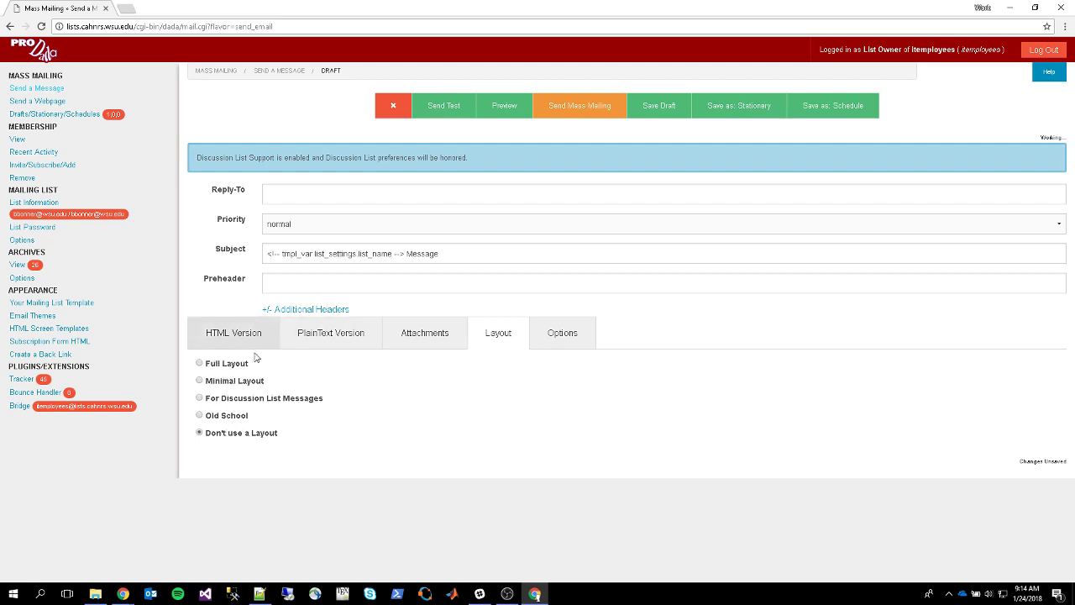
Switch to the For Discussion List Messages layout, preview it, and start Send Mass Mailing
left_click(238, 399)
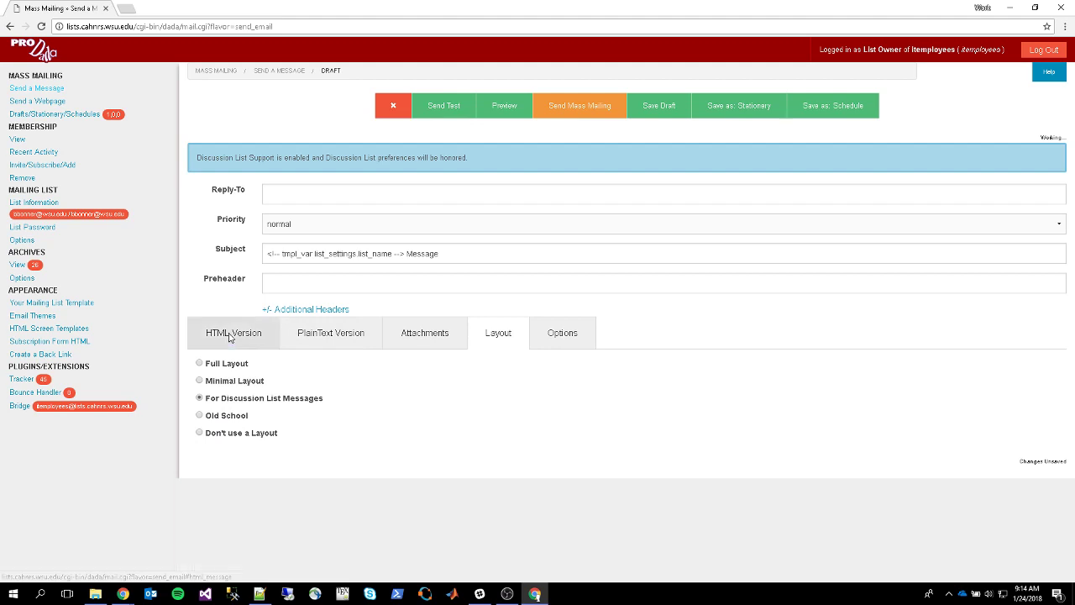
left_click(215, 331)
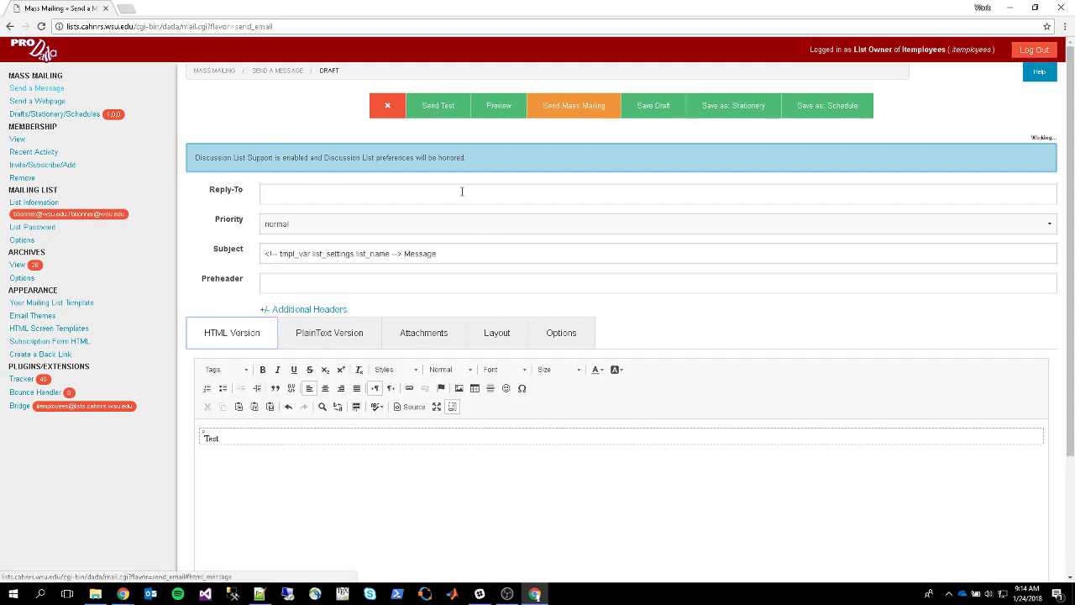
scroll(360, 324, "down", 2)
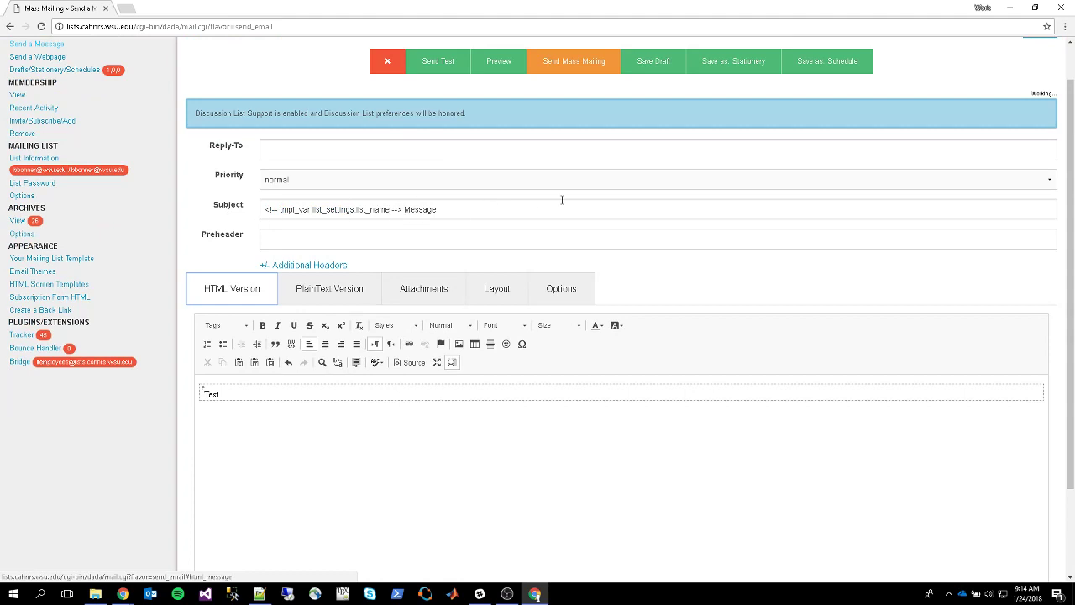
left_click(508, 66)
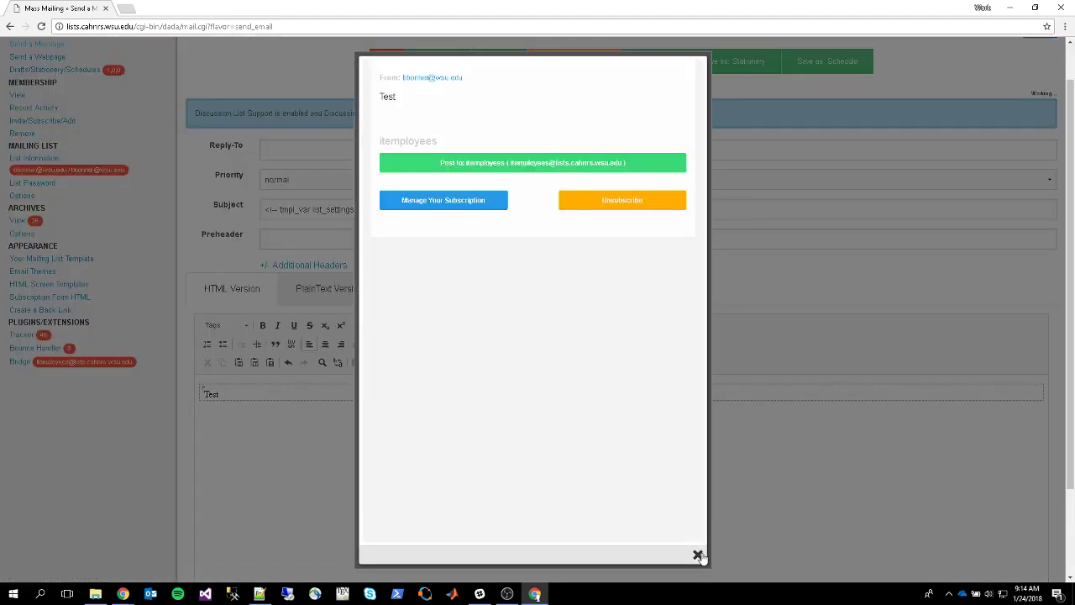
left_click(697, 555)
left_click(595, 108)
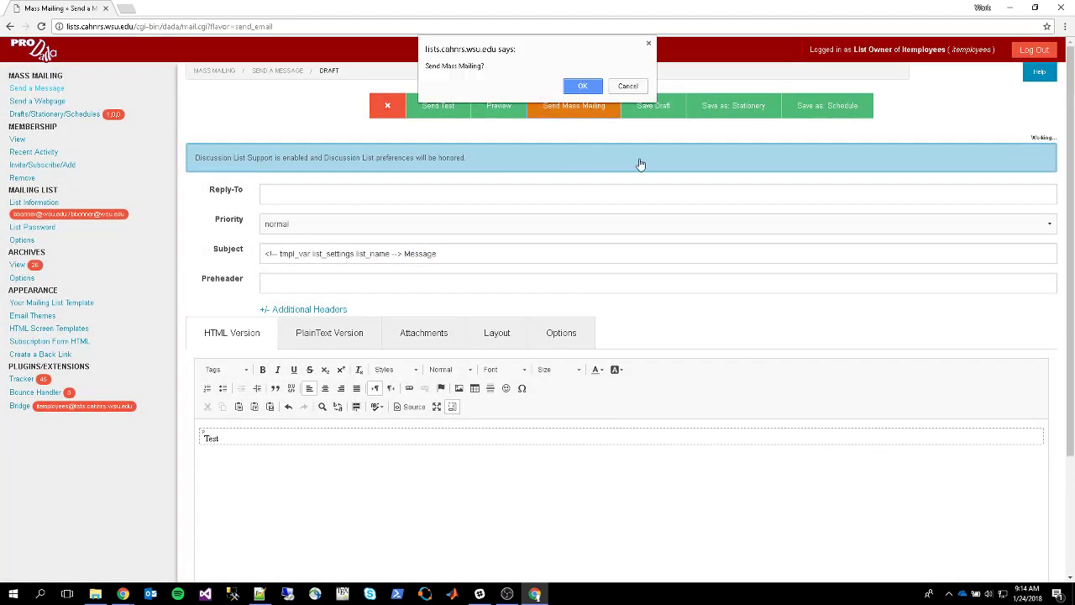
Confirm the mass mailing of the test message, then go to Send a Webpage
left_click(588, 87)
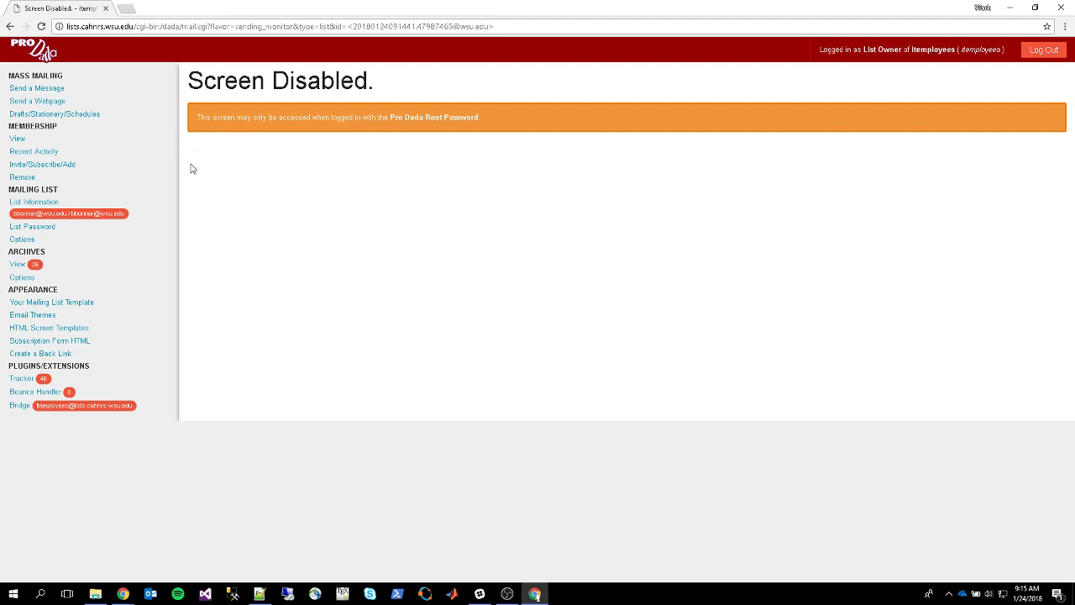
left_click(28, 102)
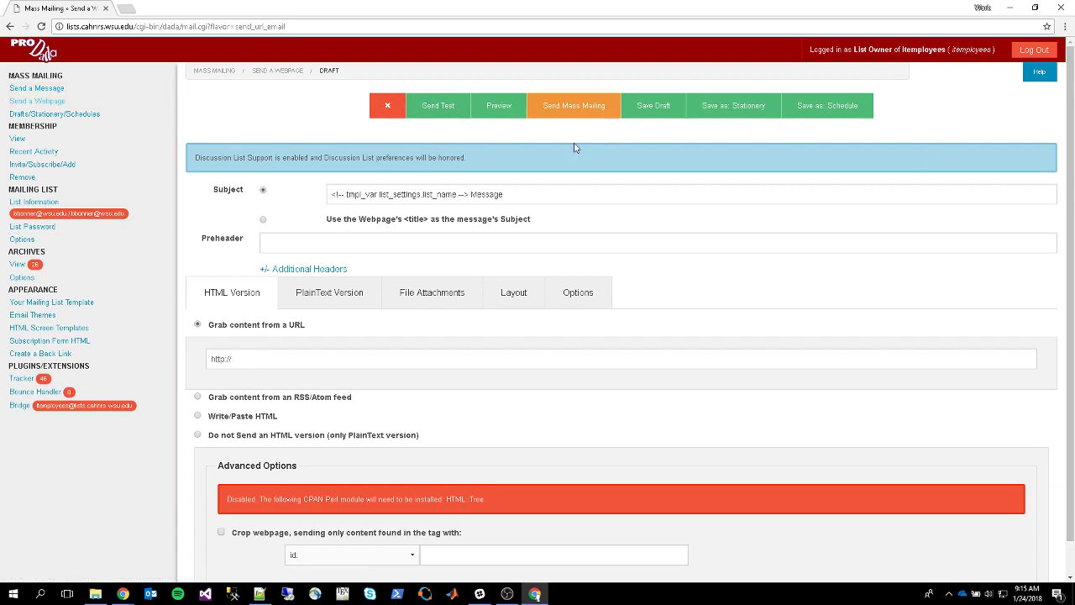
Focus the blank URL field, then go to the Drafts/Stationery/Schedules page
left_click(407, 356)
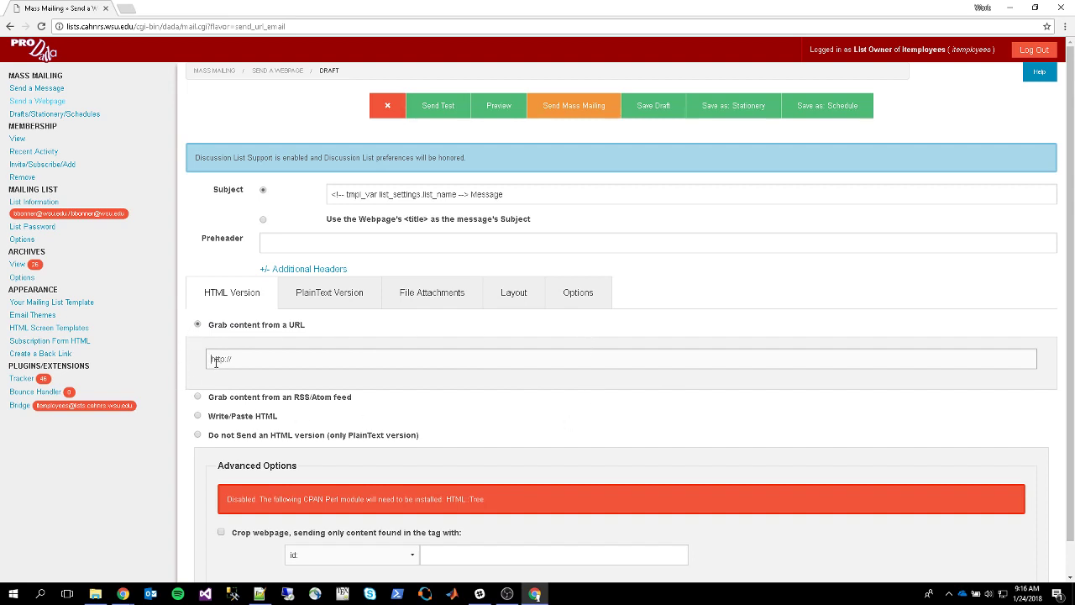
left_click(97, 115)
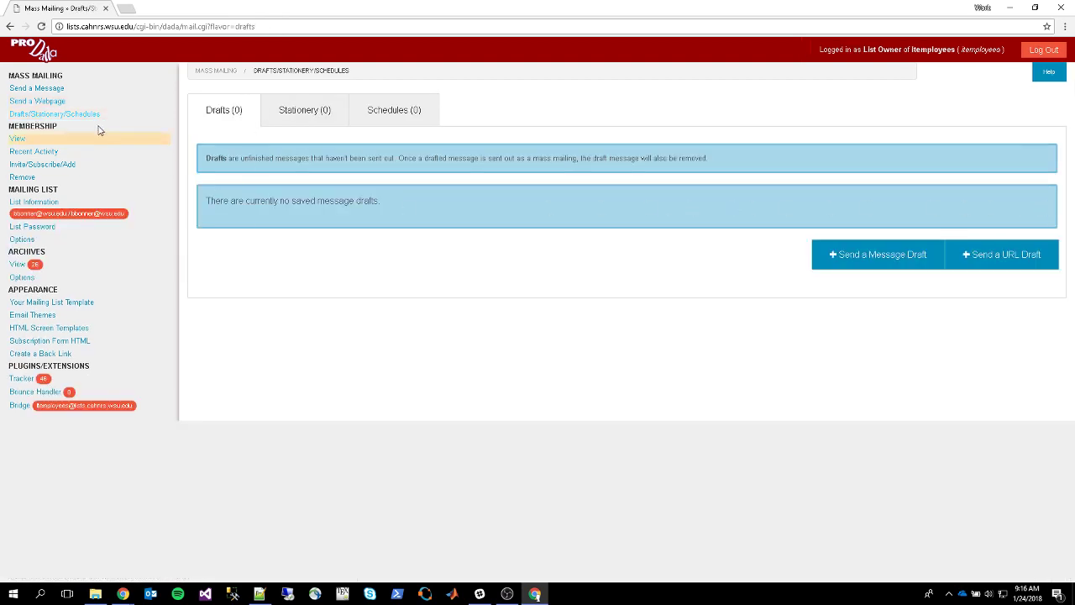
Visit Send a Message and Drafts/Stationery/Schedules, then open Membership > View with 2 subscribers
left_click(60, 96)
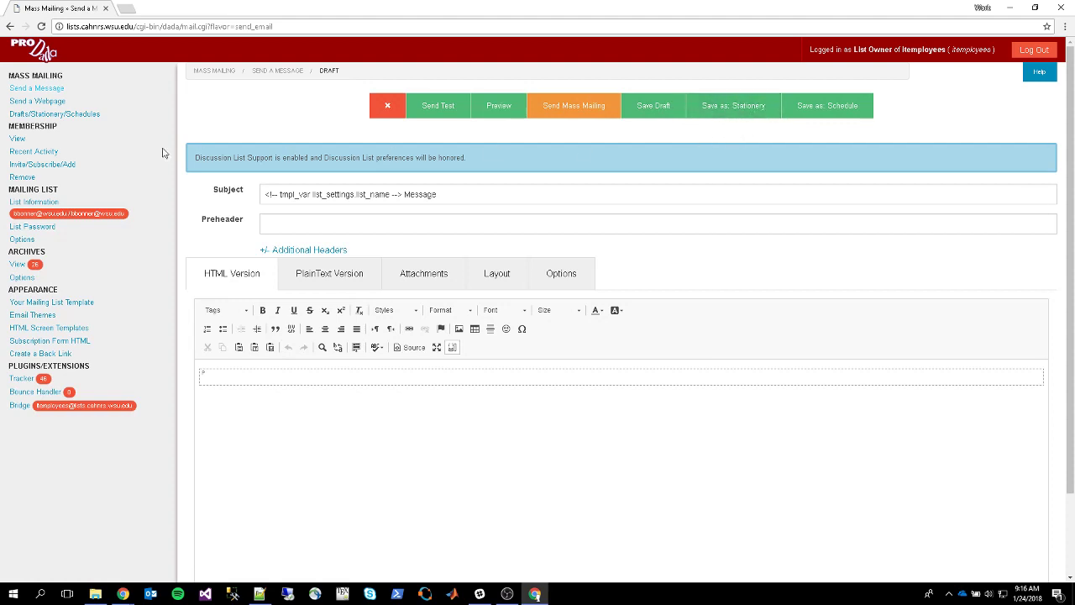
left_click(84, 114)
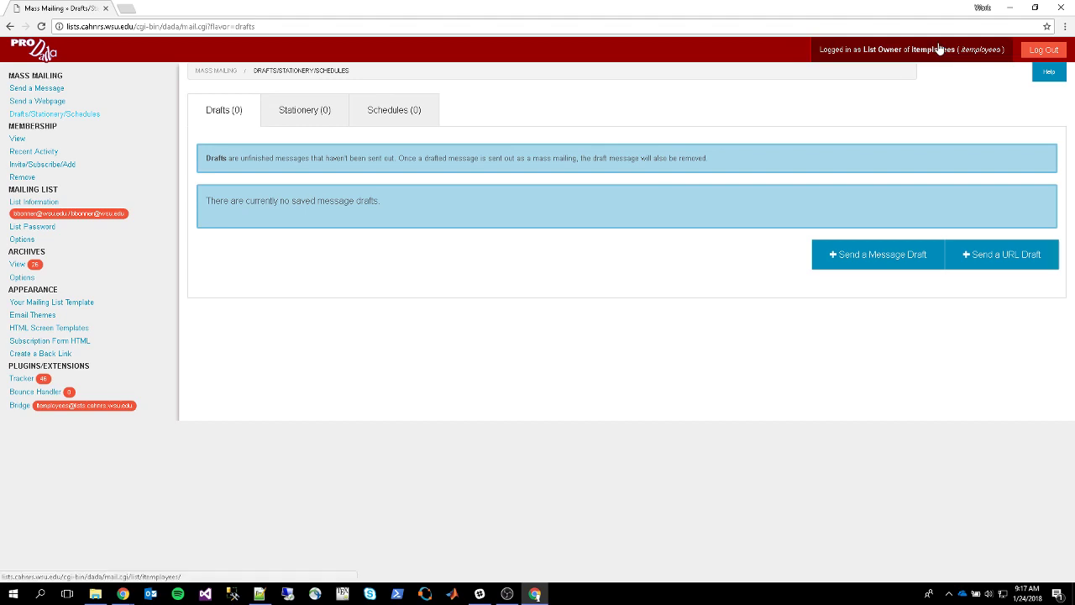
left_click(19, 140)
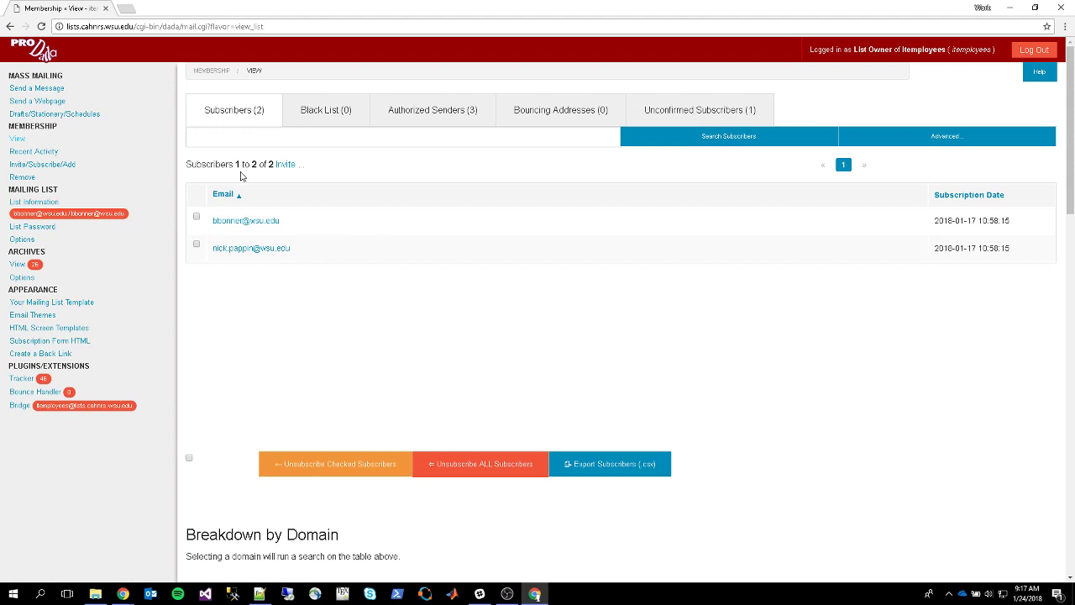
Check the Black List, then unsubscribe the second subscriber from the Subscribers tab
left_click(337, 122)
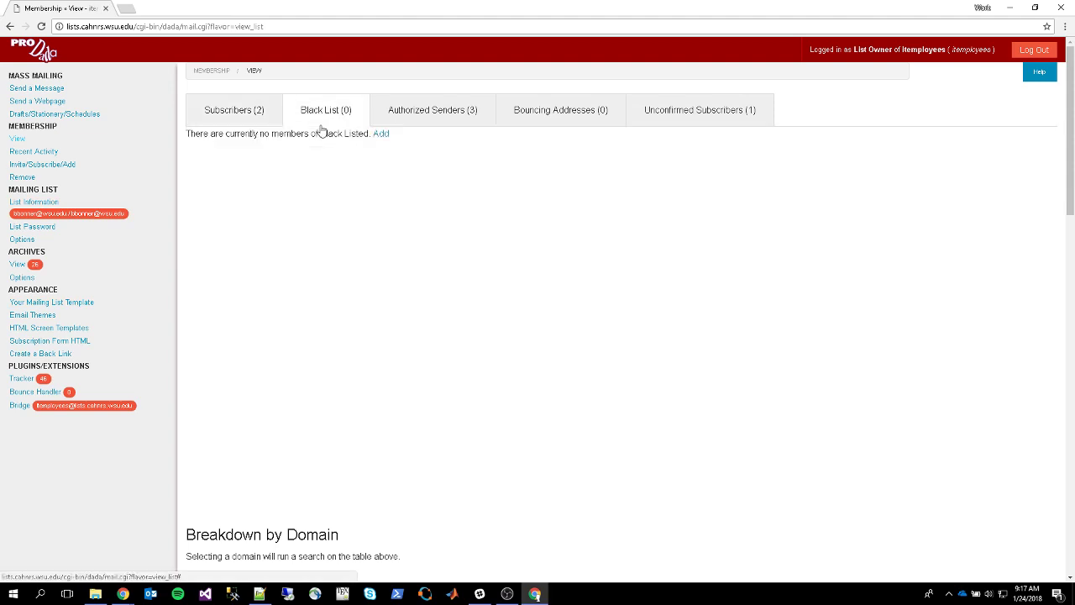
left_click(209, 115)
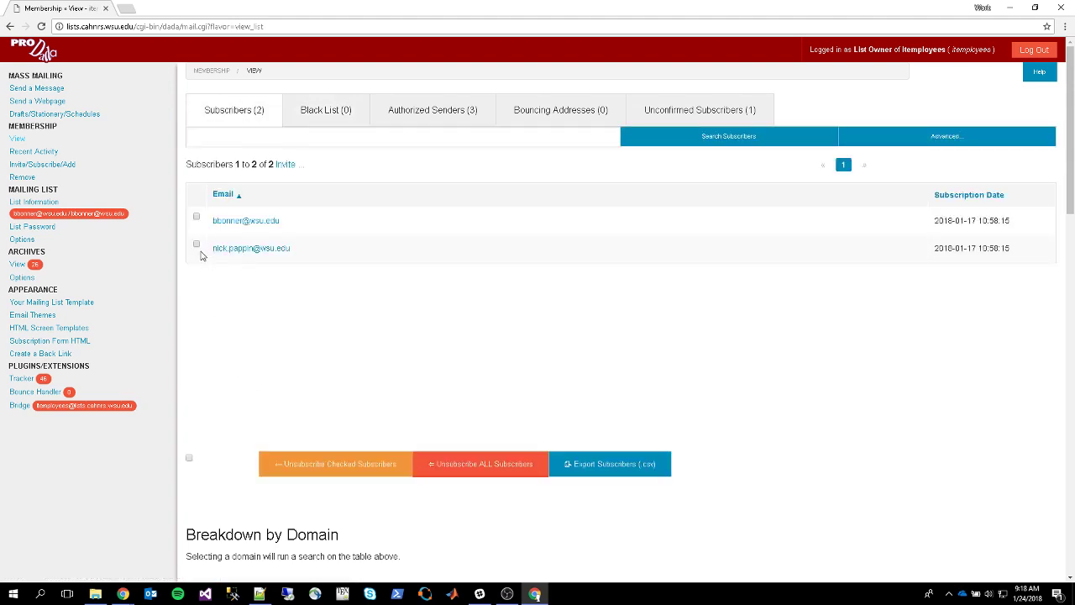
left_click(334, 469)
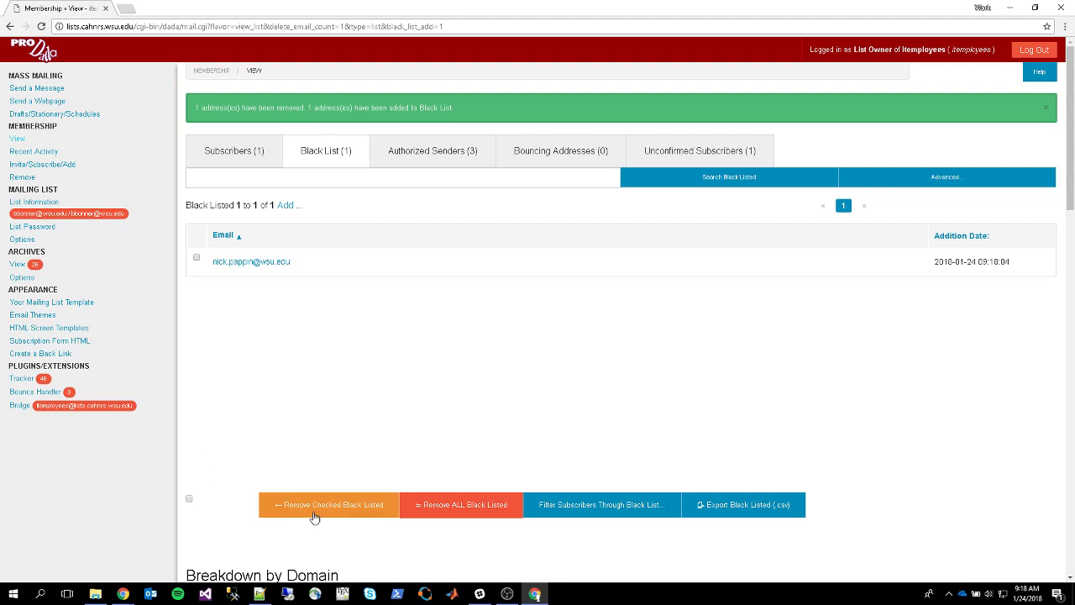
Remove all black-listed addresses with OK, then view the three Authorized Senders
left_click(452, 513)
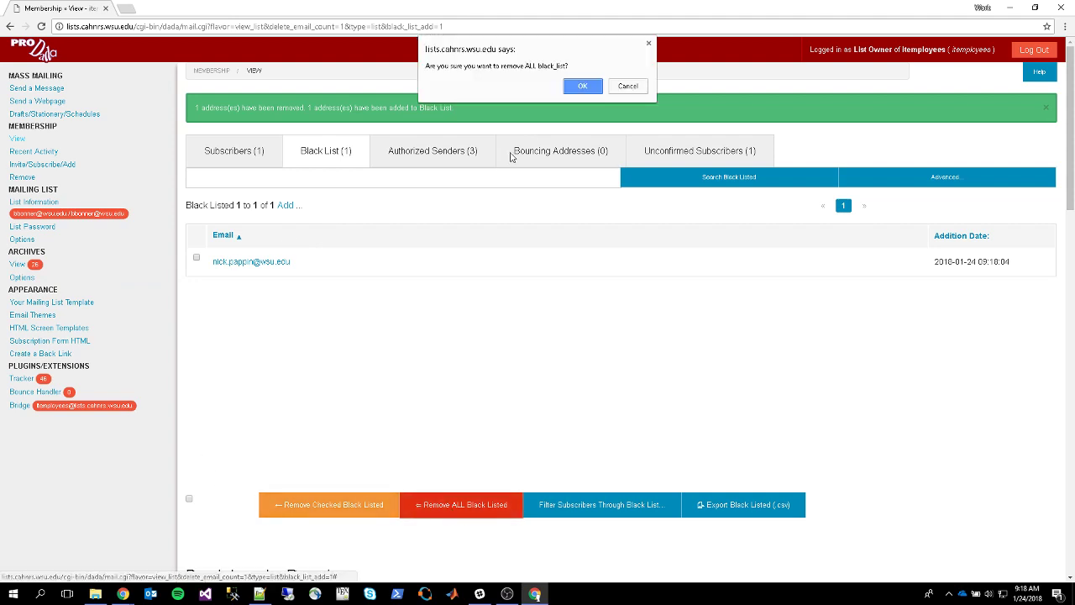
left_click(579, 87)
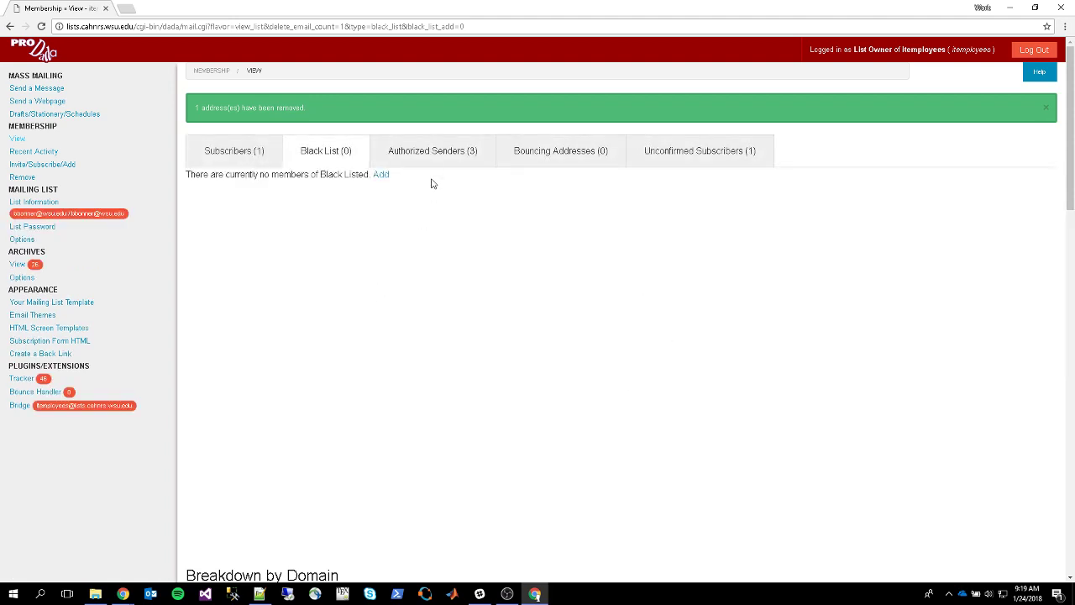
left_click(474, 163)
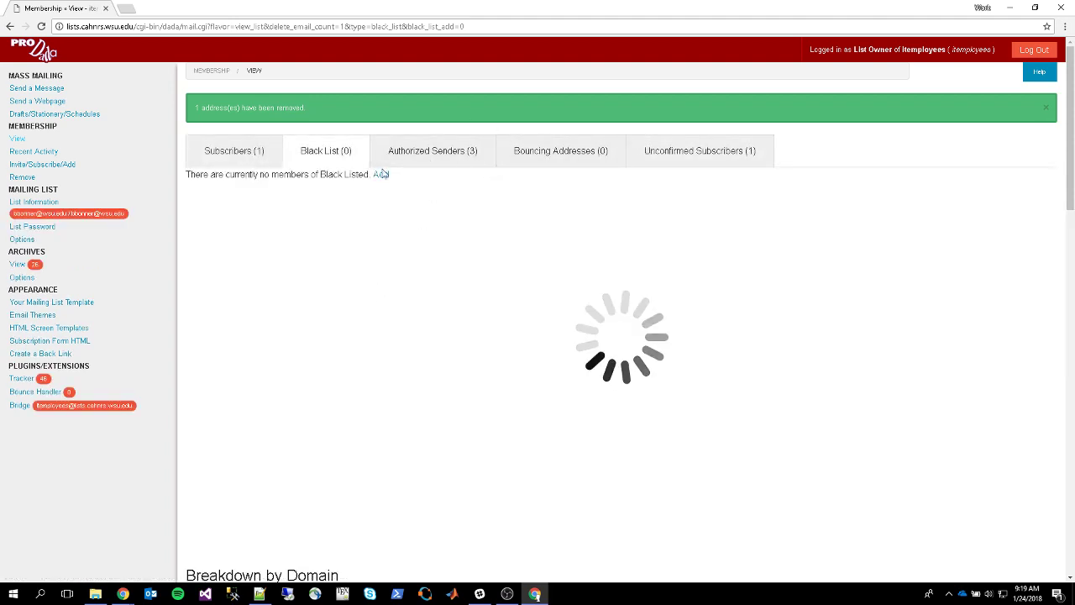
left_click(427, 159)
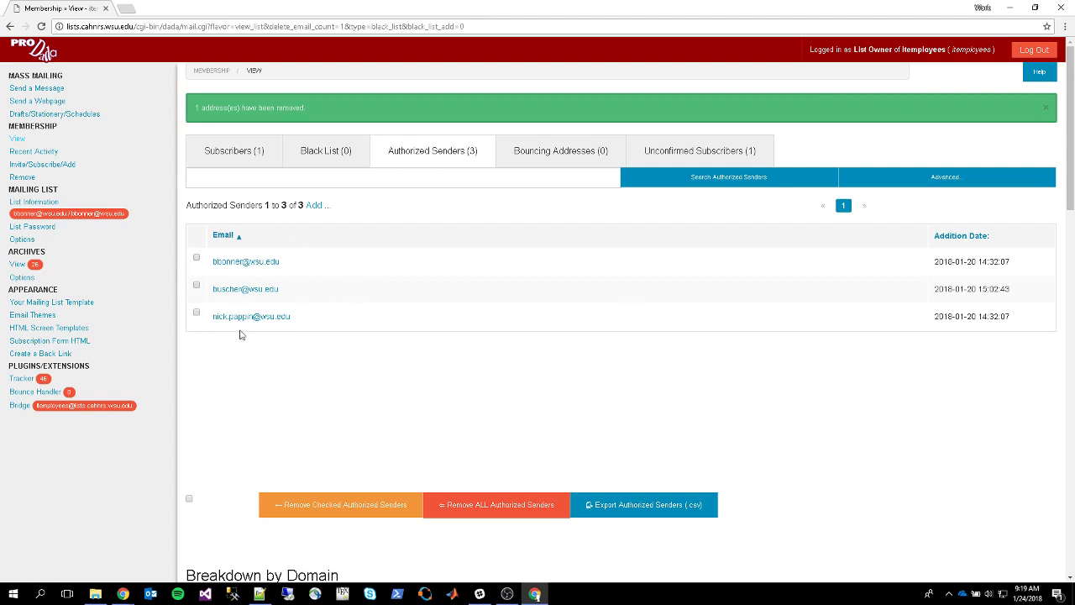
Clear the one black-listed address and view the single unconfirmed subscriber added 2018-01-20
left_click(546, 156)
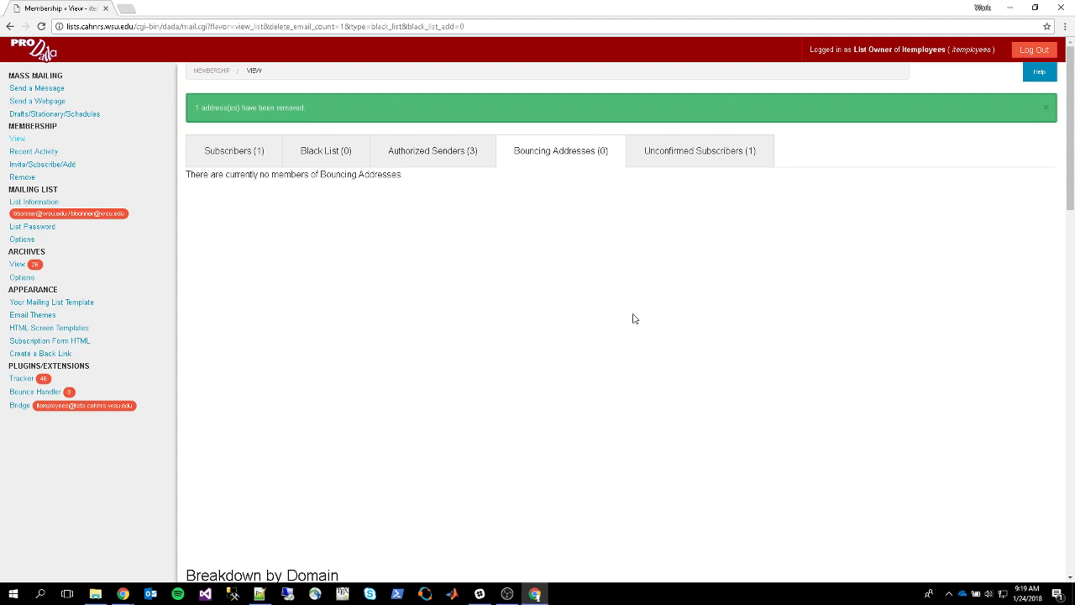
left_click(678, 154)
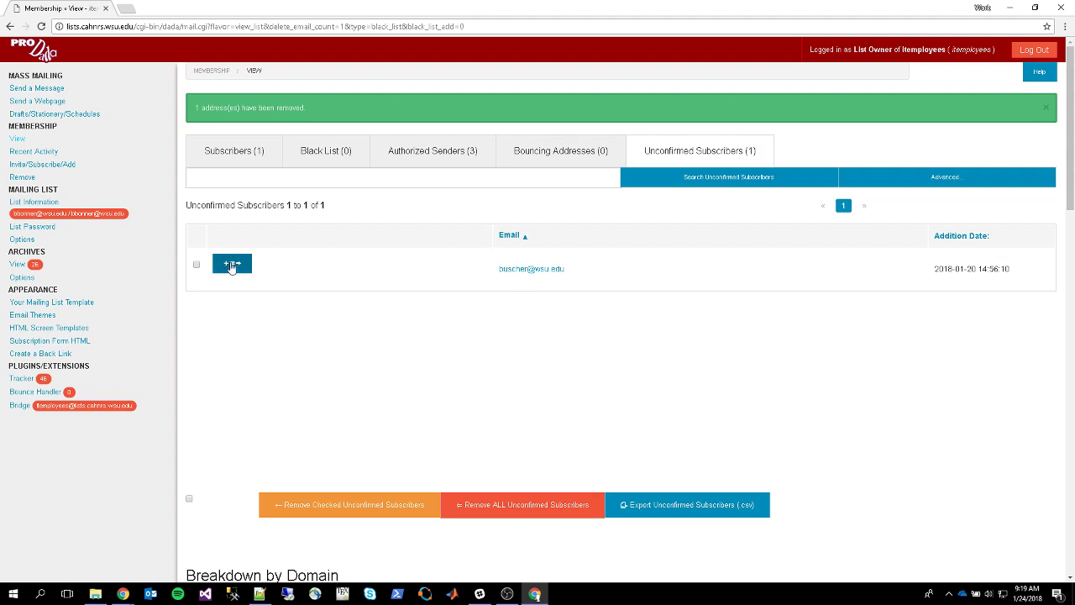
Scroll through the Recent Activity subscription trends chart and the recent subscription activity log
left_click(52, 152)
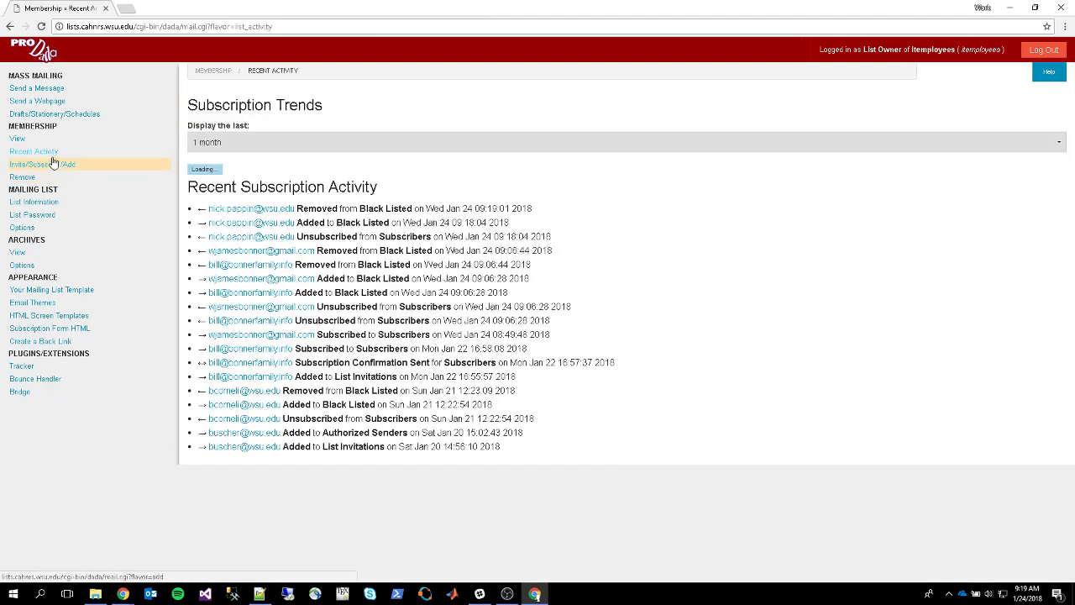
scroll(281, 200, "down", 1)
scroll(282, 199, "down", 7)
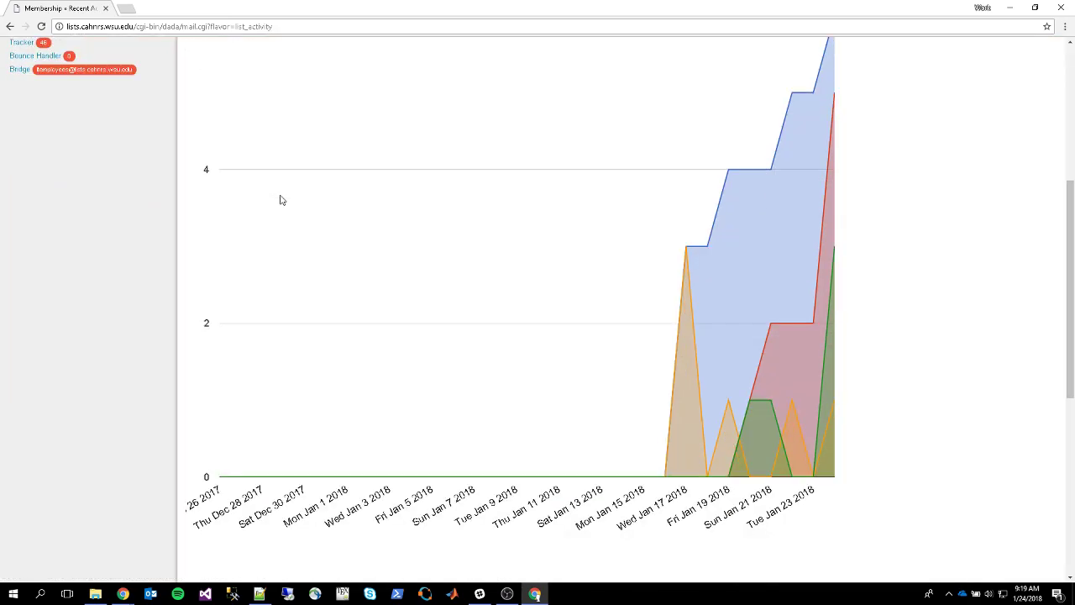
scroll(281, 200, "up", 5)
scroll(306, 246, "up", 3)
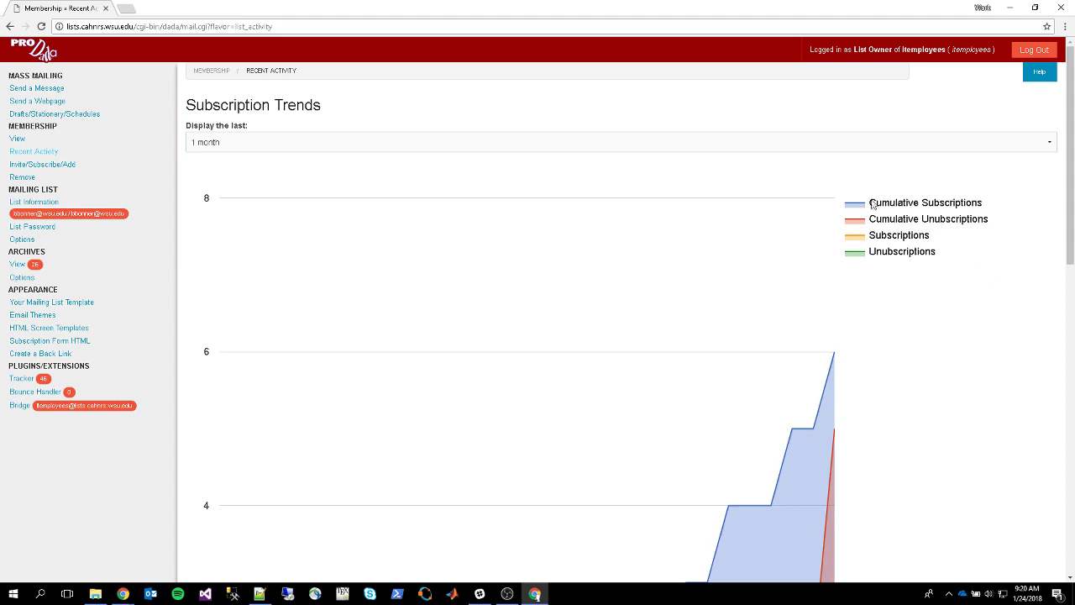
scroll(540, 261, "down", 4)
scroll(540, 261, "up", 4)
scroll(557, 181, "down", 10)
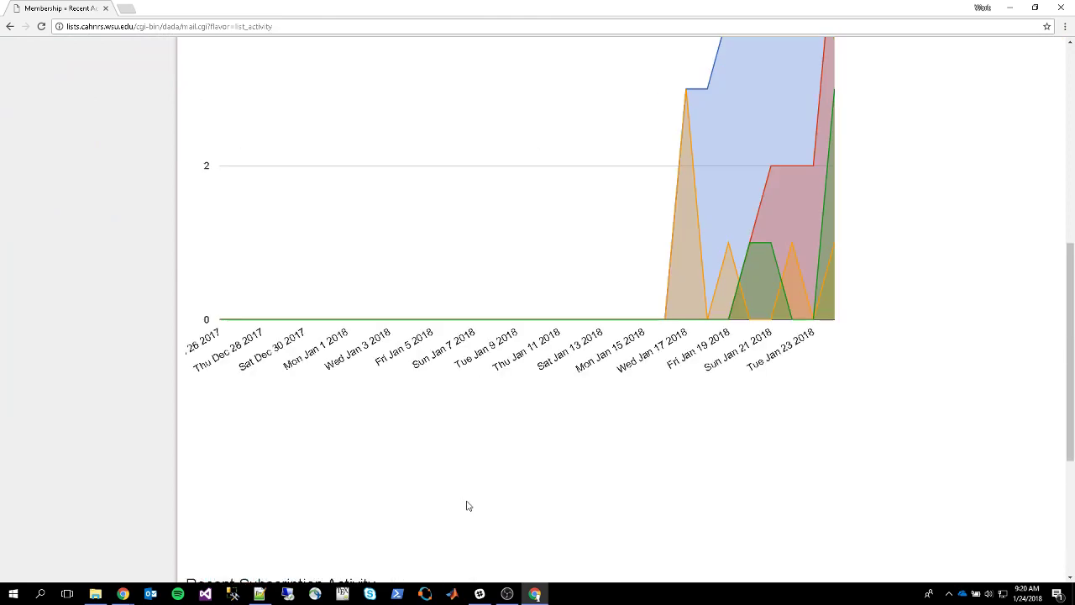
scroll(466, 496, "up", 10)
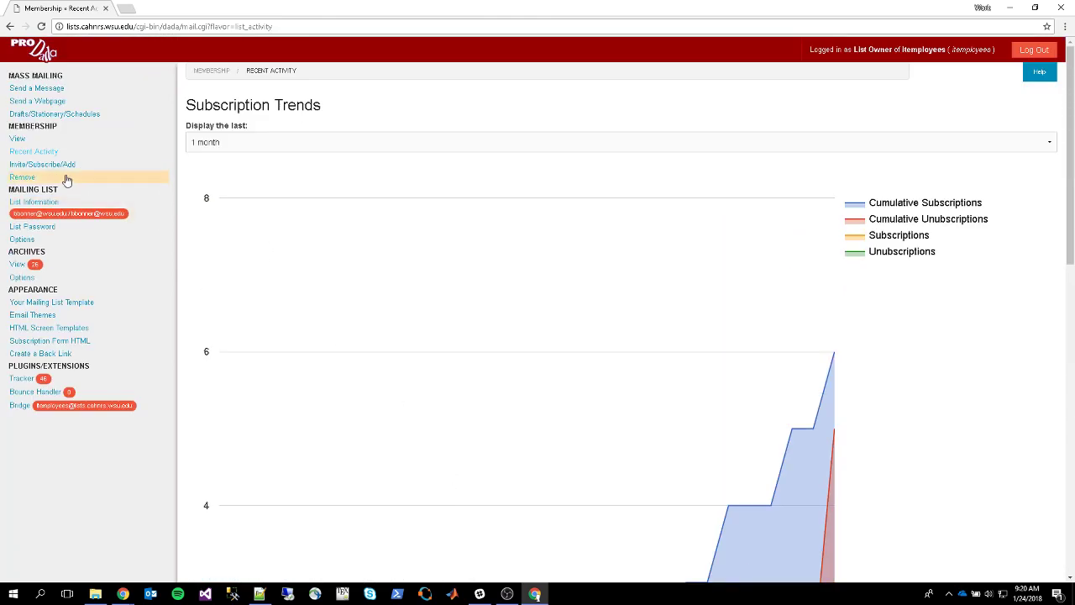
left_click(59, 168)
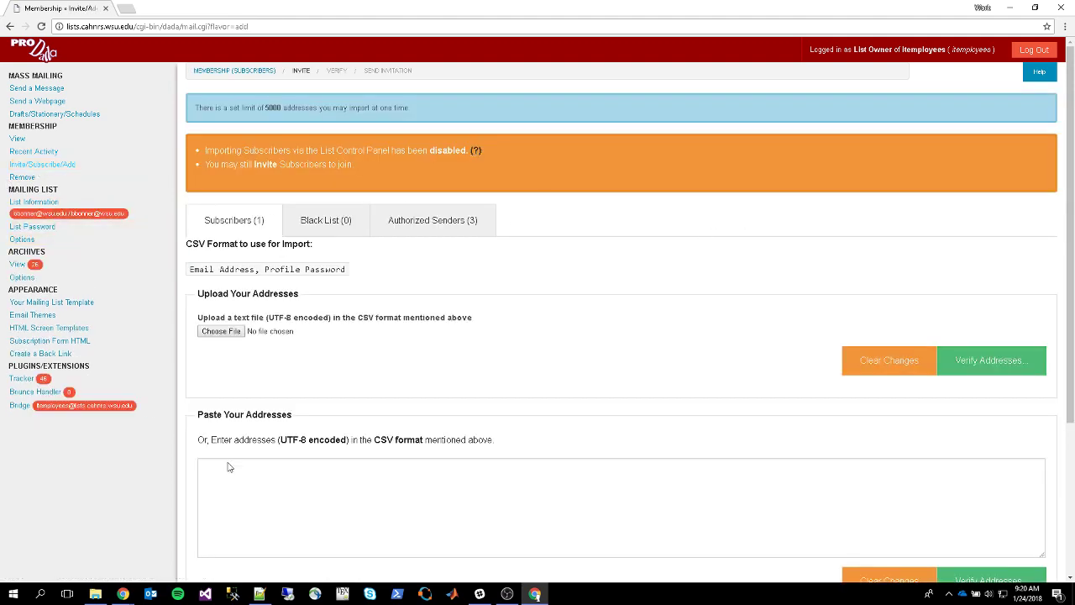
scroll(357, 205, "down", 2)
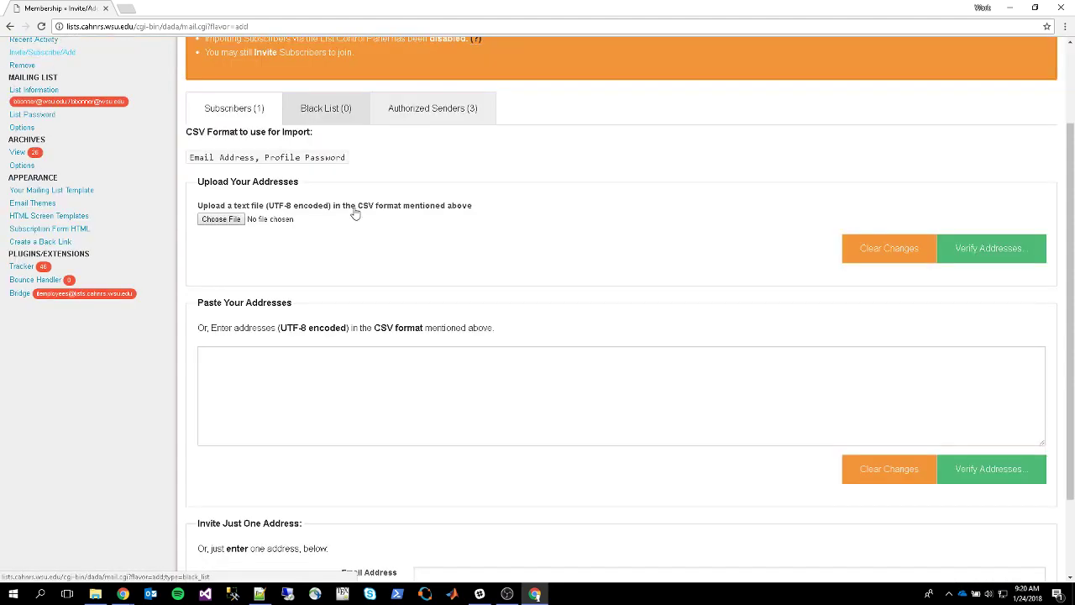
left_click(322, 382)
scroll(369, 411, "down", 1)
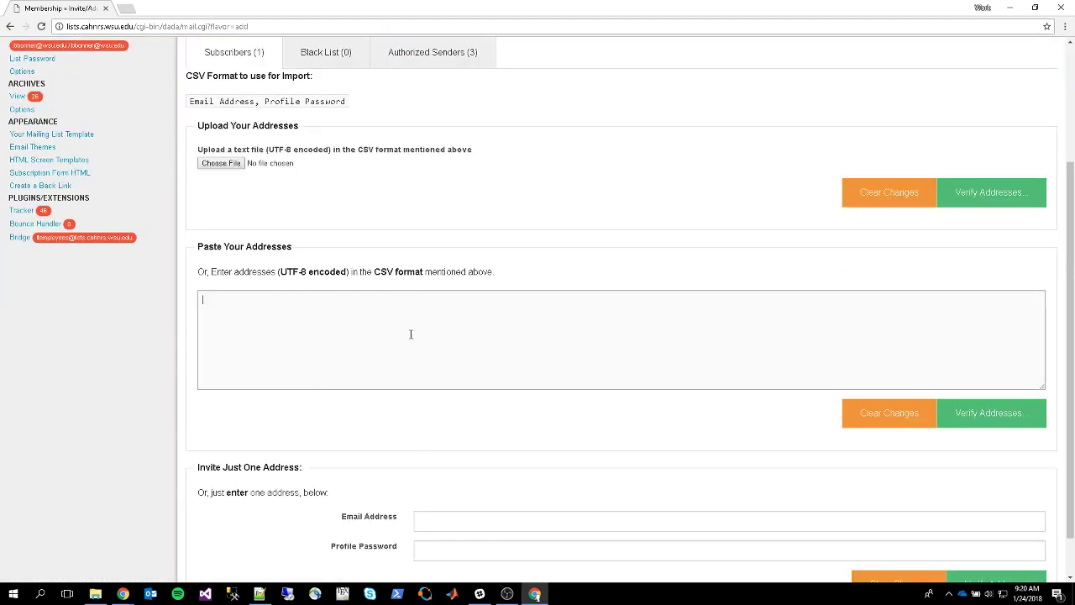
type("test@example.com")
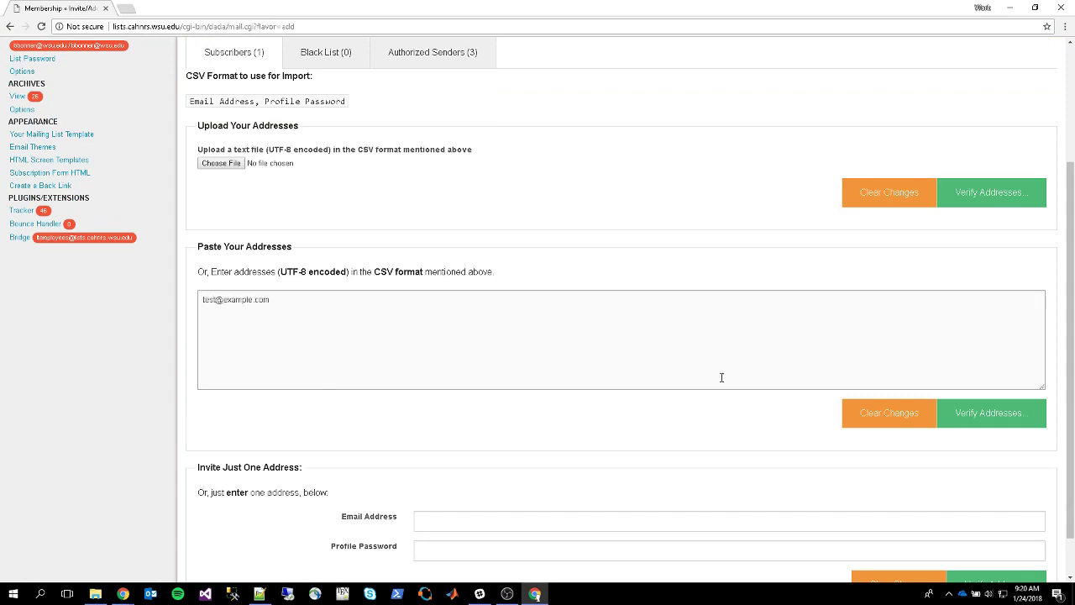
left_click(1011, 424)
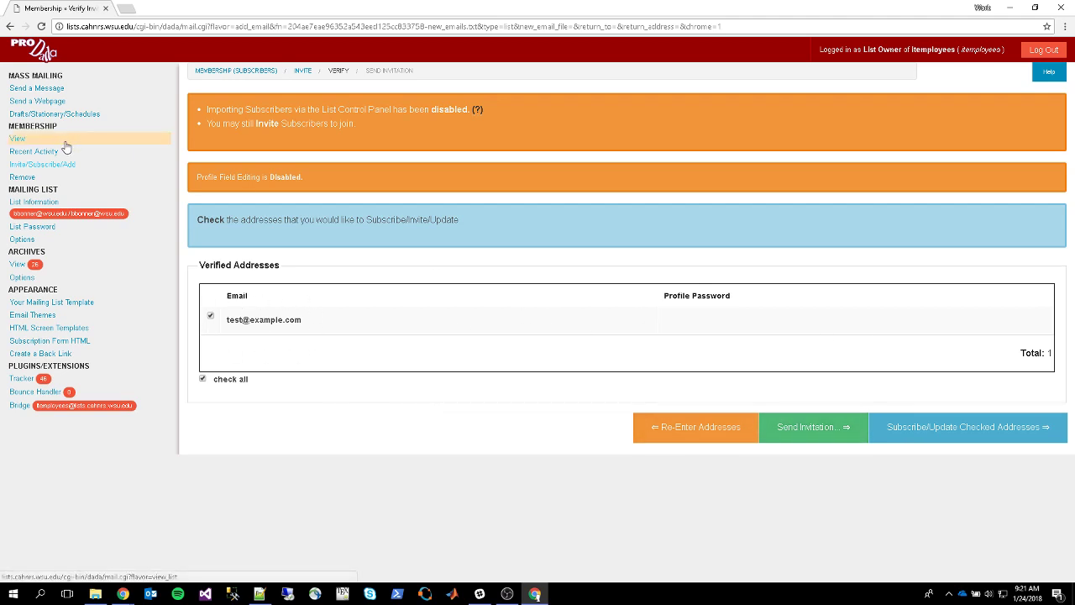
left_click(18, 171)
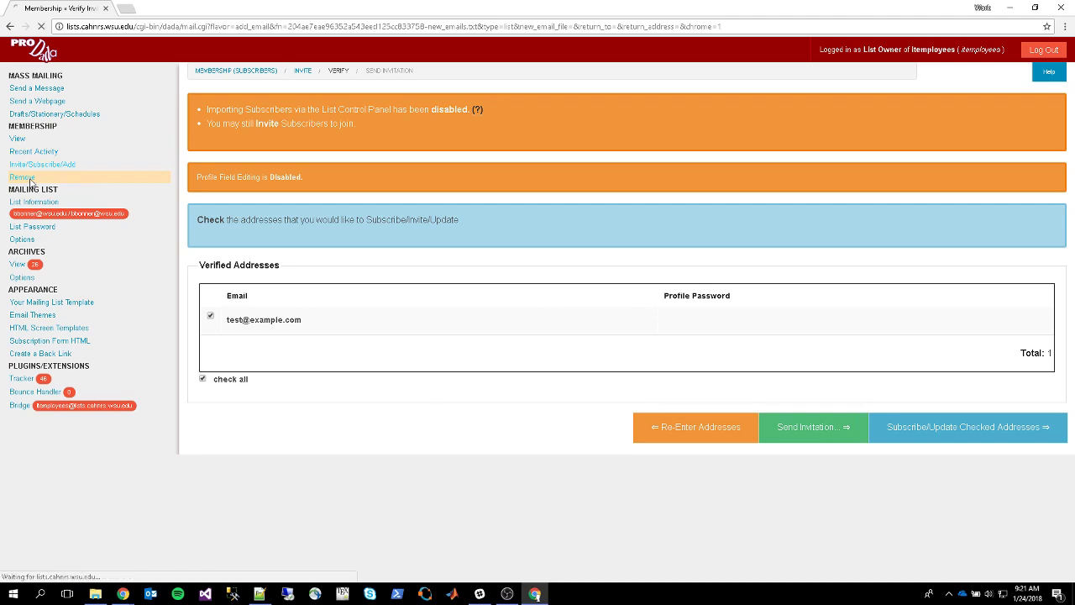
Go to Membership > Remove and click into the unsubscribe address box
left_click(20, 177)
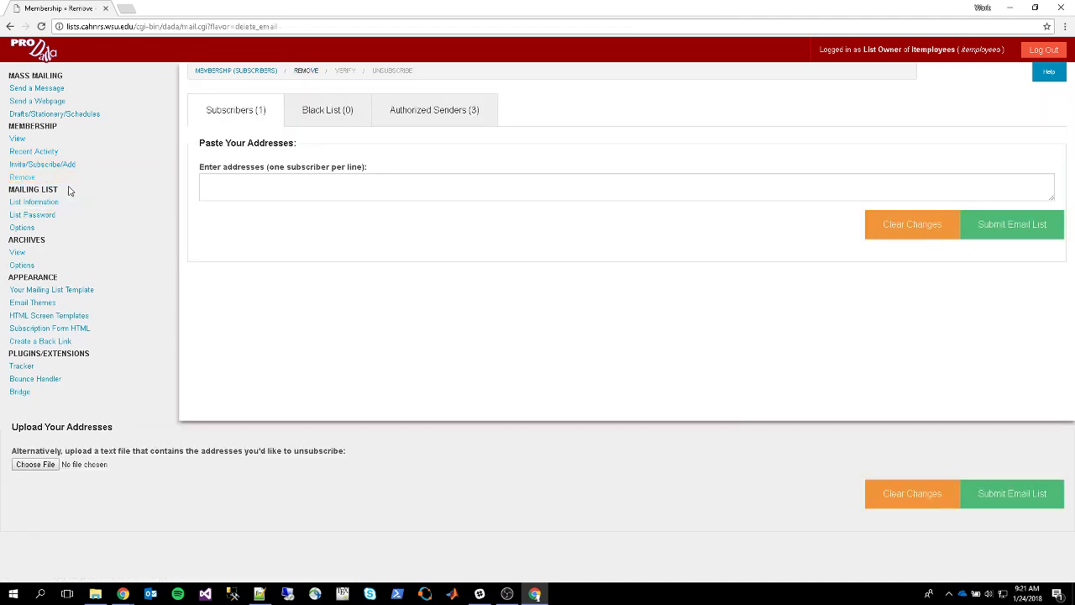
left_click(293, 192)
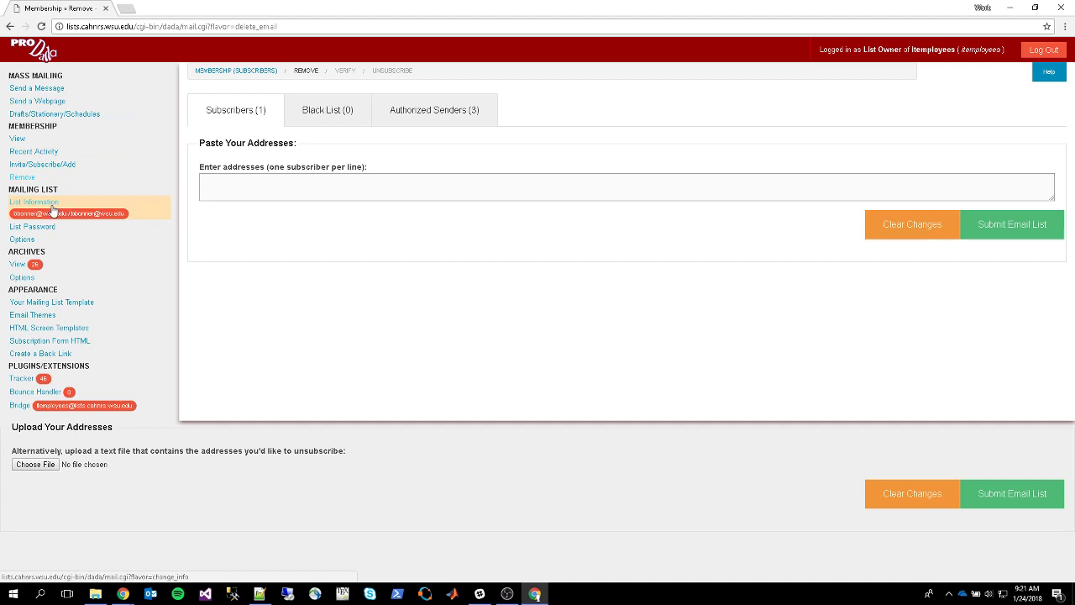
left_click(53, 209)
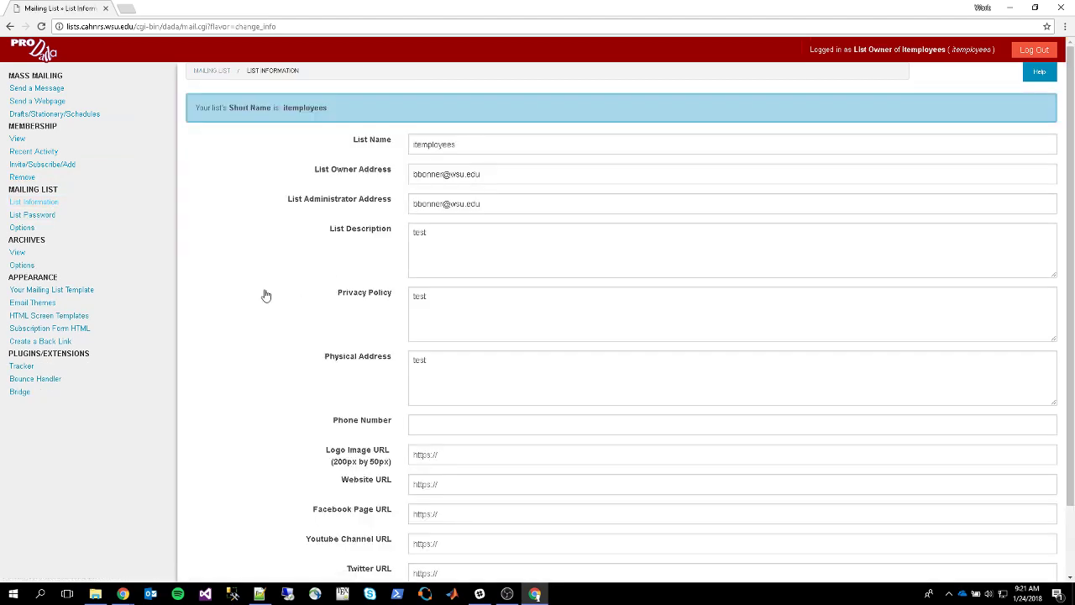
Select the itemployees list name, owner and administrator addresses, then click through the text fields
left_click_drag(474, 141, 384, 142)
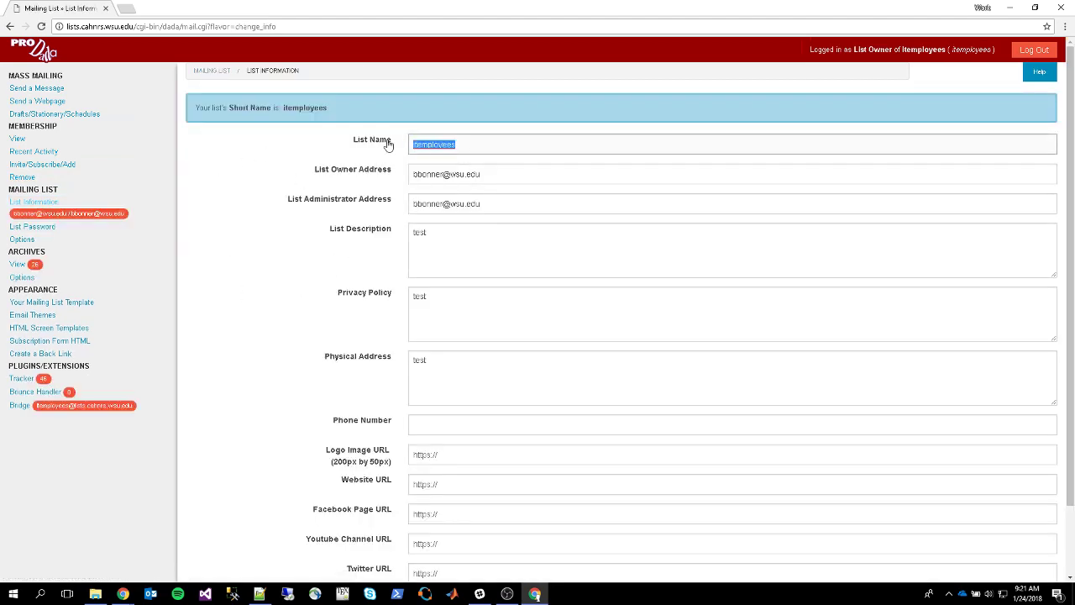
left_click_drag(529, 172, 403, 175)
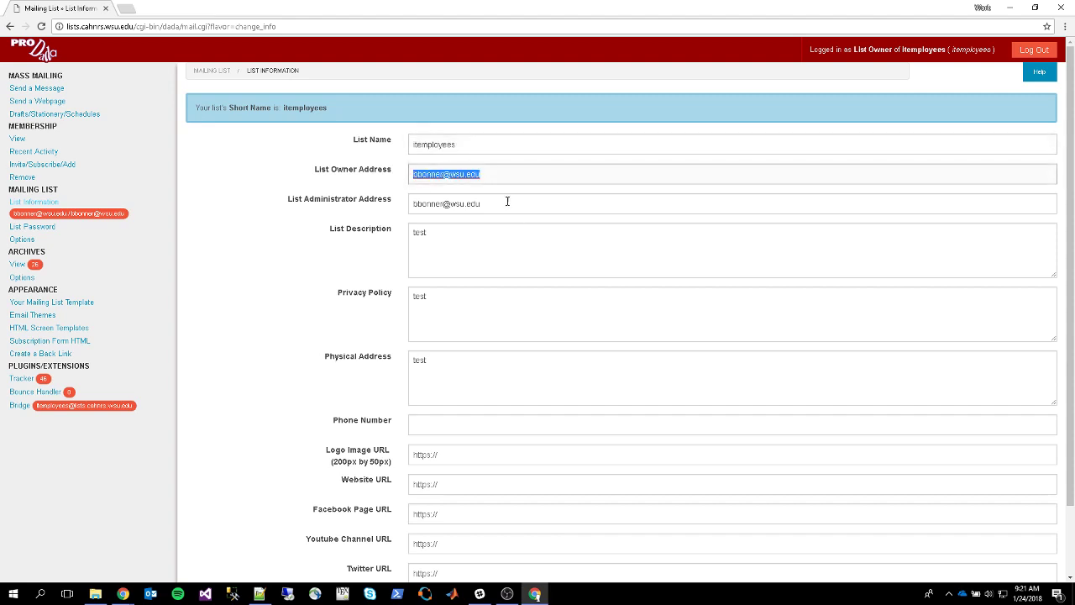
left_click_drag(506, 203, 402, 204)
left_click(430, 235)
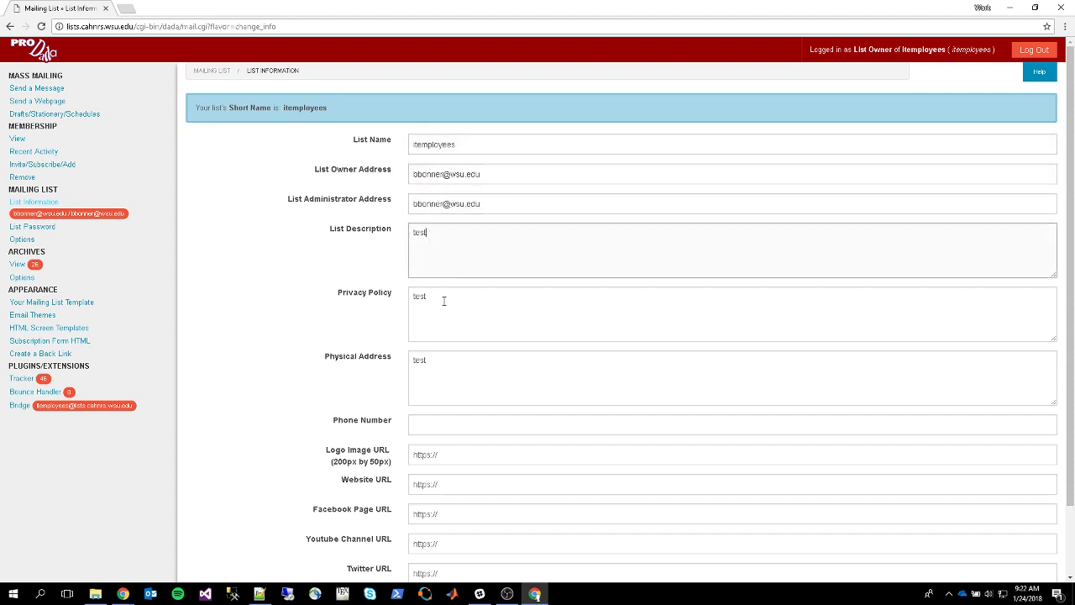
left_click(444, 309)
left_click(446, 369)
scroll(360, 341, "down", 1)
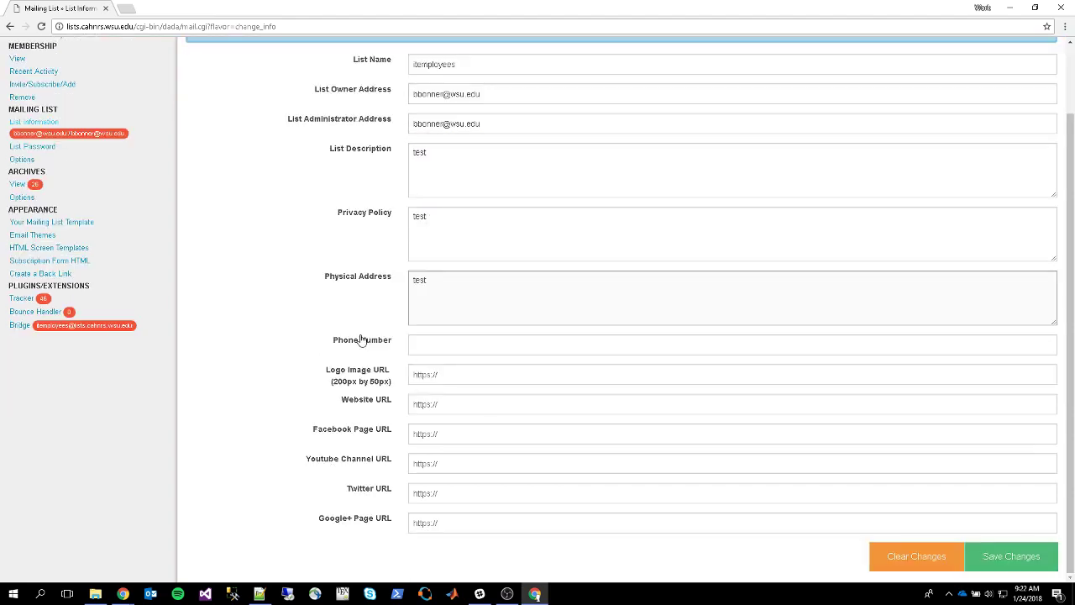
scroll(360, 338, "up", 1)
Select the 'test' description, privacy policy and physical address text, then the itemployees name
double_click(415, 234)
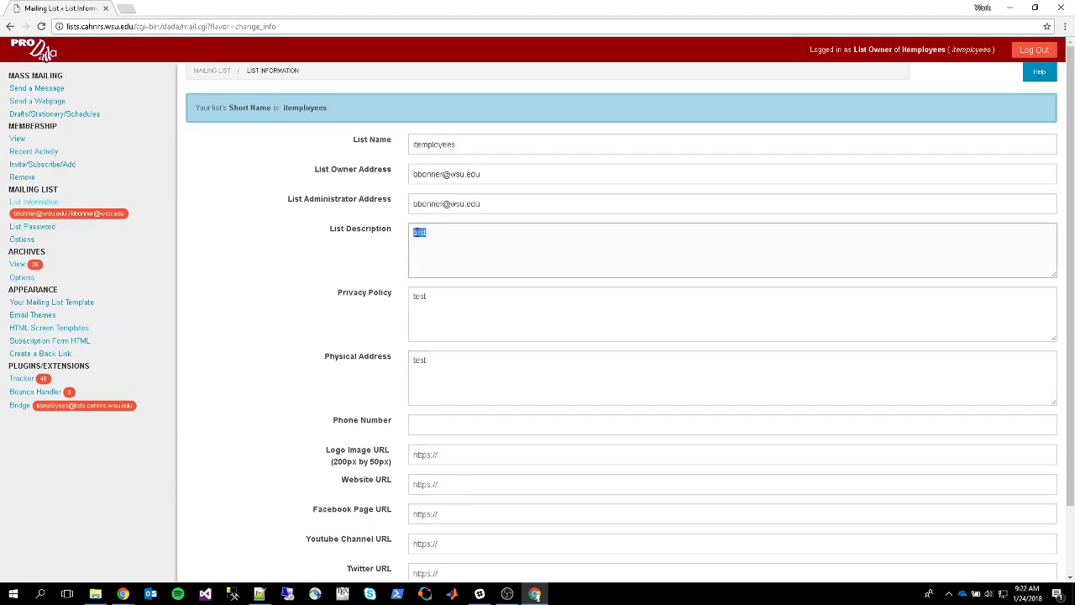
double_click(419, 296)
double_click(420, 360)
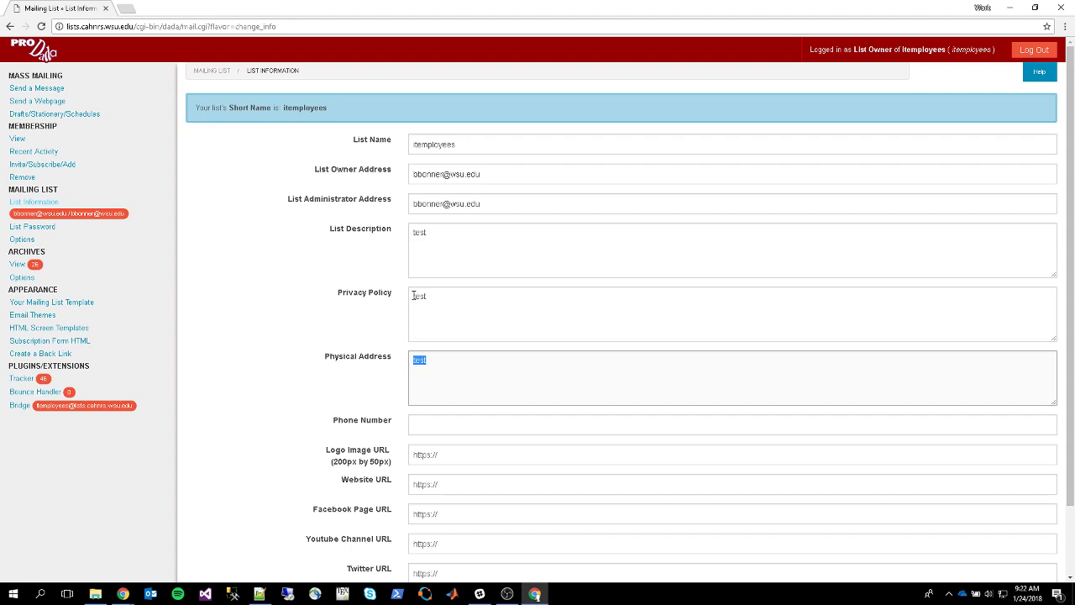
double_click(419, 295)
left_click(460, 295)
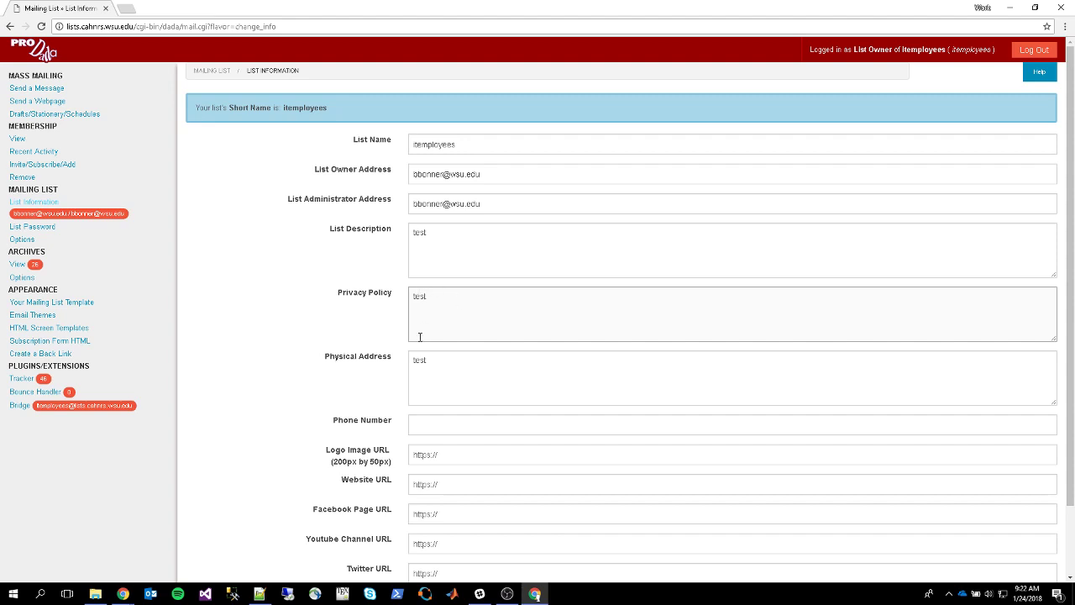
left_click_drag(414, 359, 437, 357)
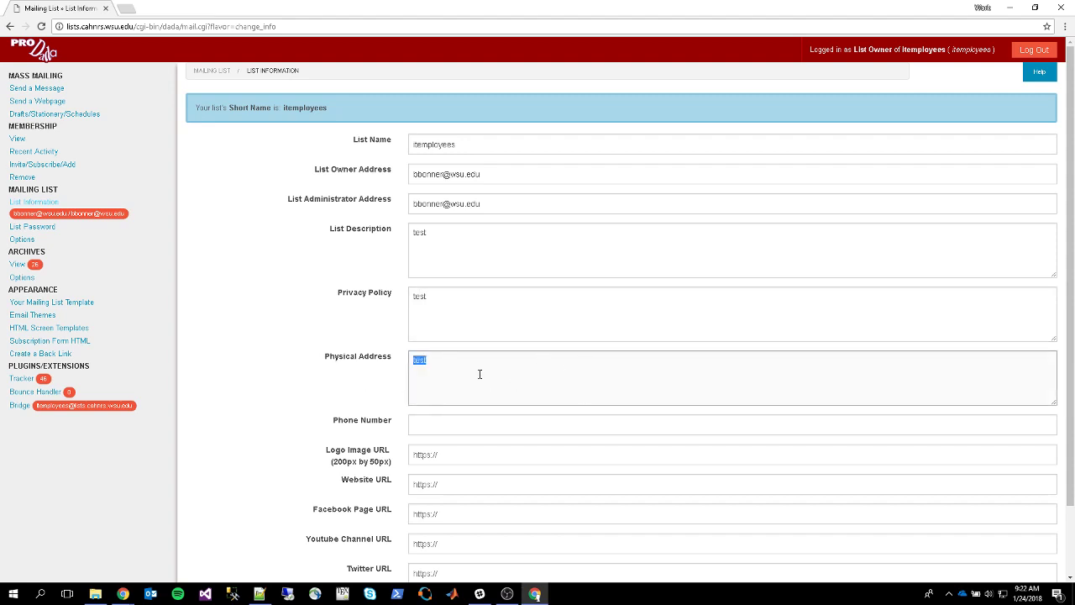
scroll(288, 326, "down", 1)
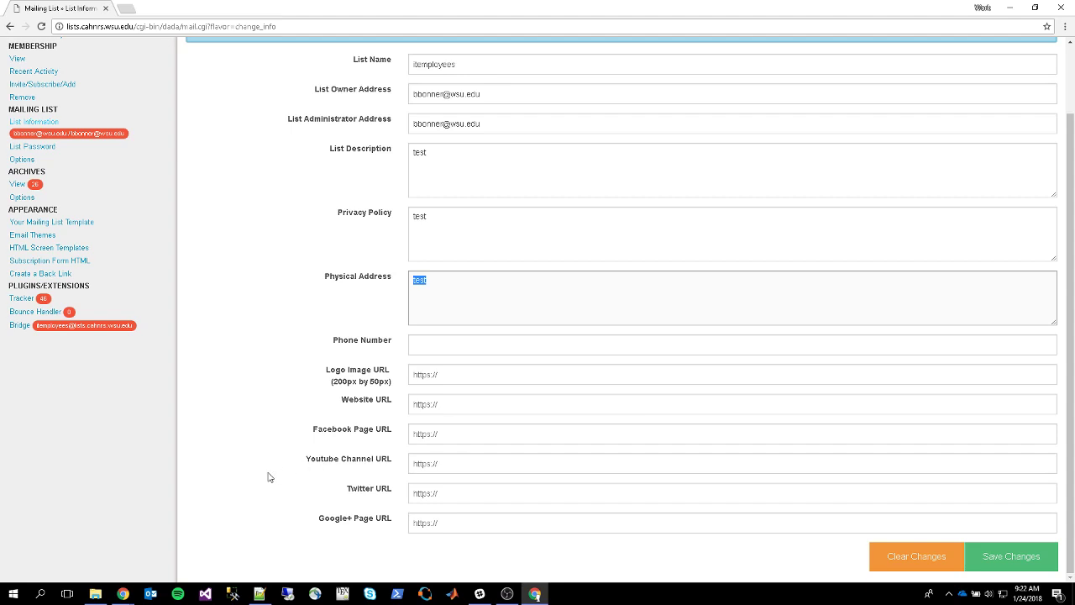
scroll(257, 439, "up", 1)
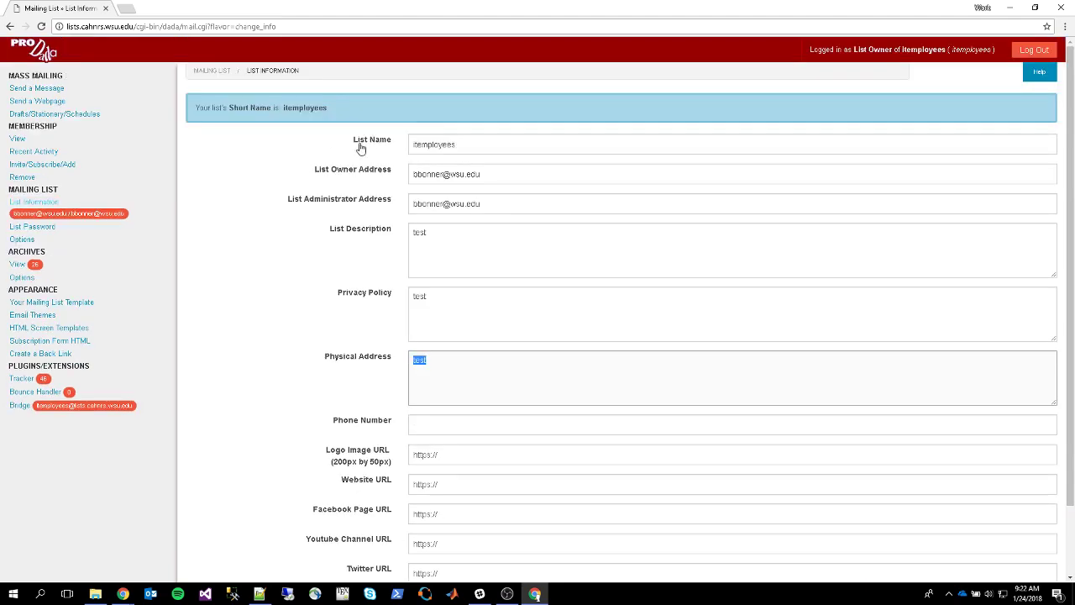
left_click_drag(488, 144, 413, 144)
left_click(413, 144)
left_click(471, 145)
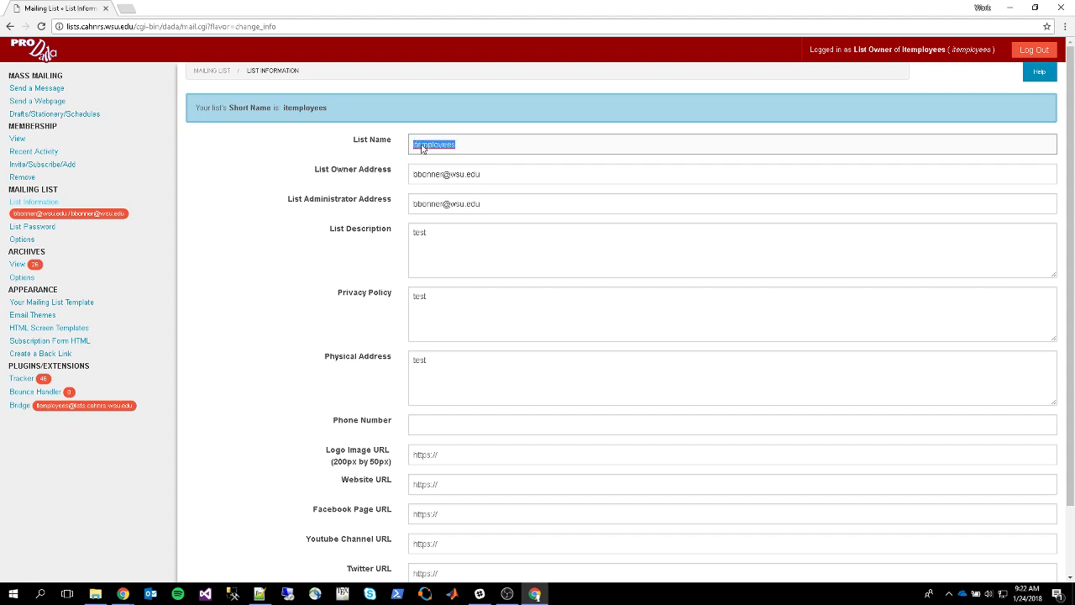
left_click(423, 146)
double_click(428, 144)
left_click(468, 148)
left_click_drag(490, 146, 416, 145)
left_click(469, 145)
left_click_drag(487, 145, 411, 145)
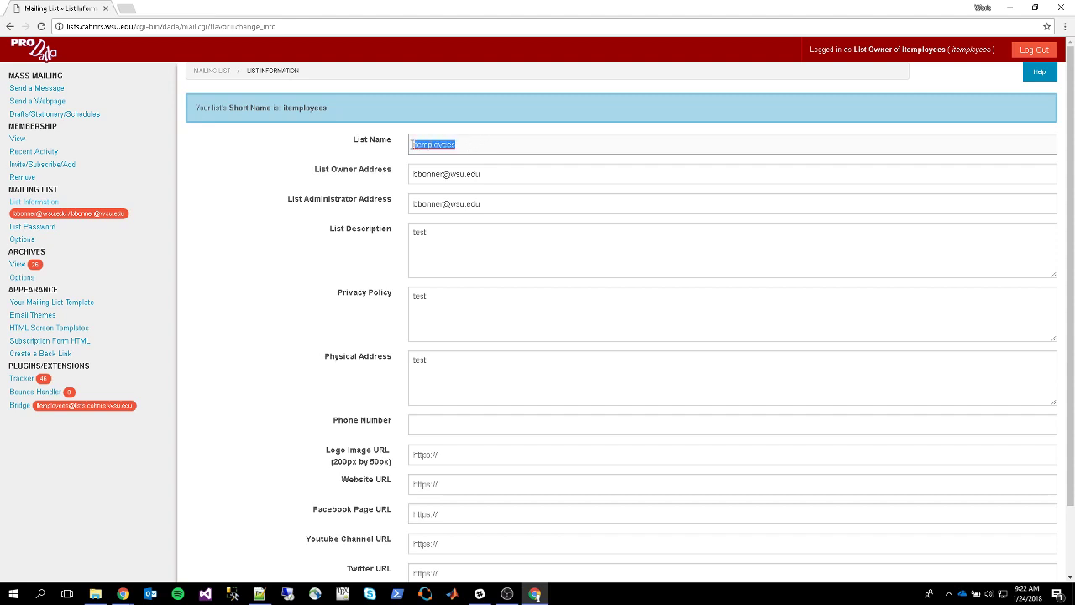
left_click(471, 144)
Check the List Password page's empty password fields, then go to the mailing list Options
left_click(48, 231)
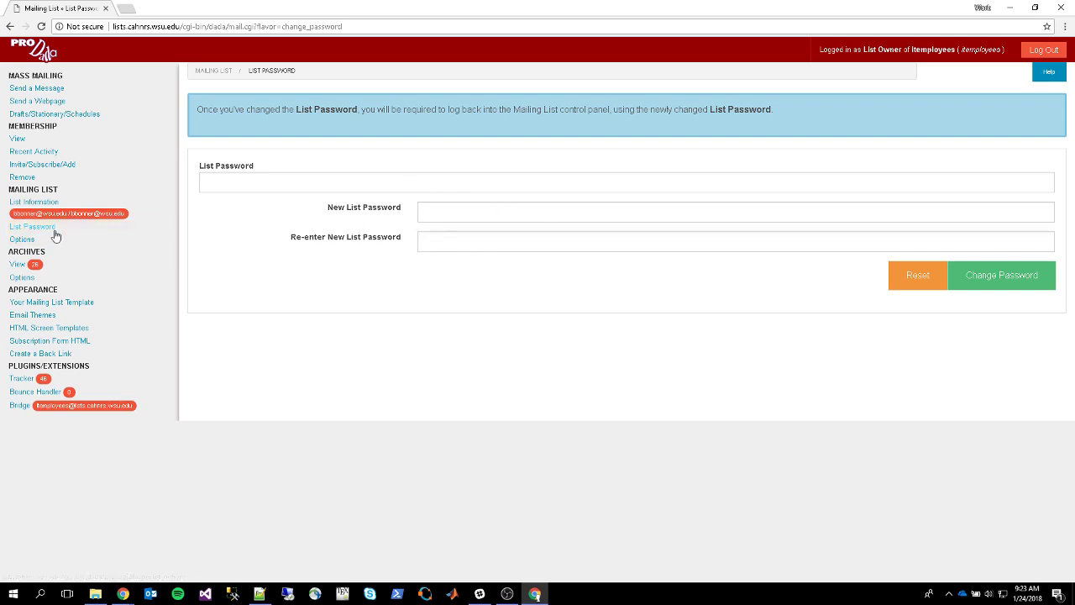
left_click(27, 238)
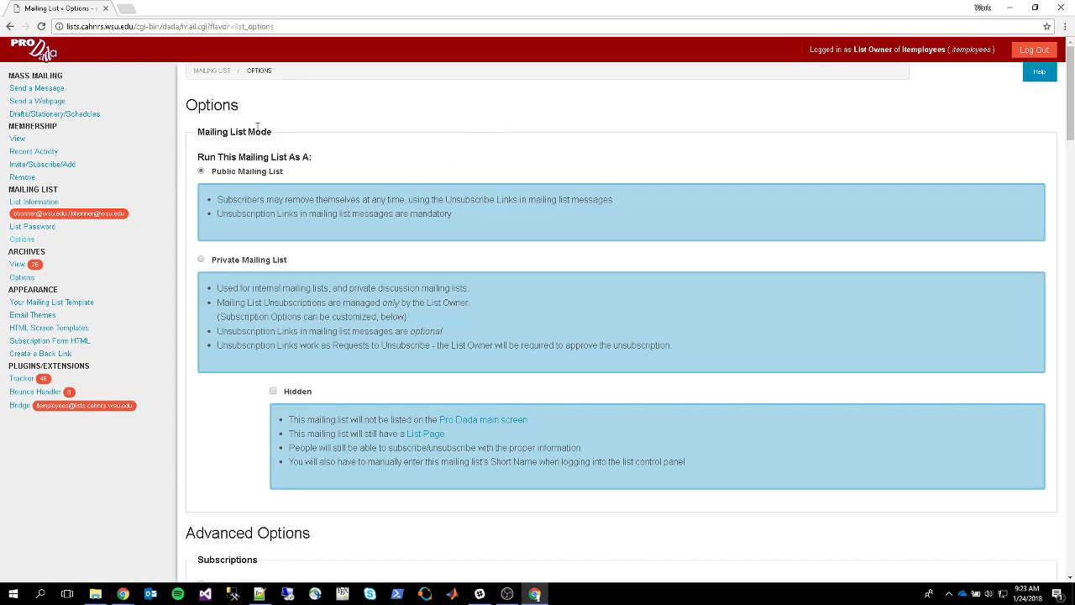
Switch the itemployees list to Private Mailing List and save the Options page
scroll(308, 183, "down", 5)
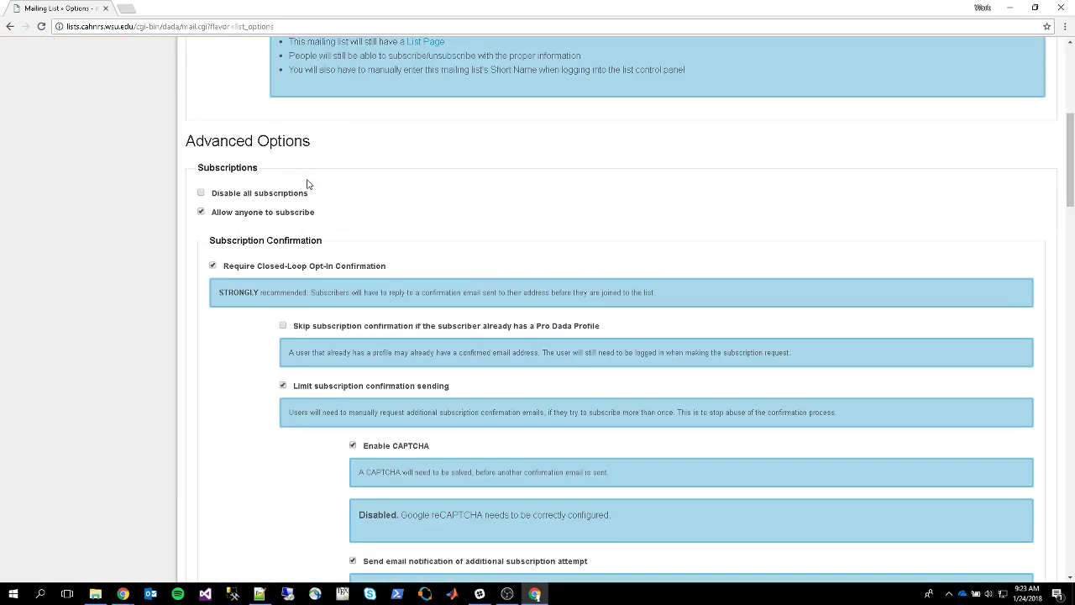
scroll(241, 212, "up", 5)
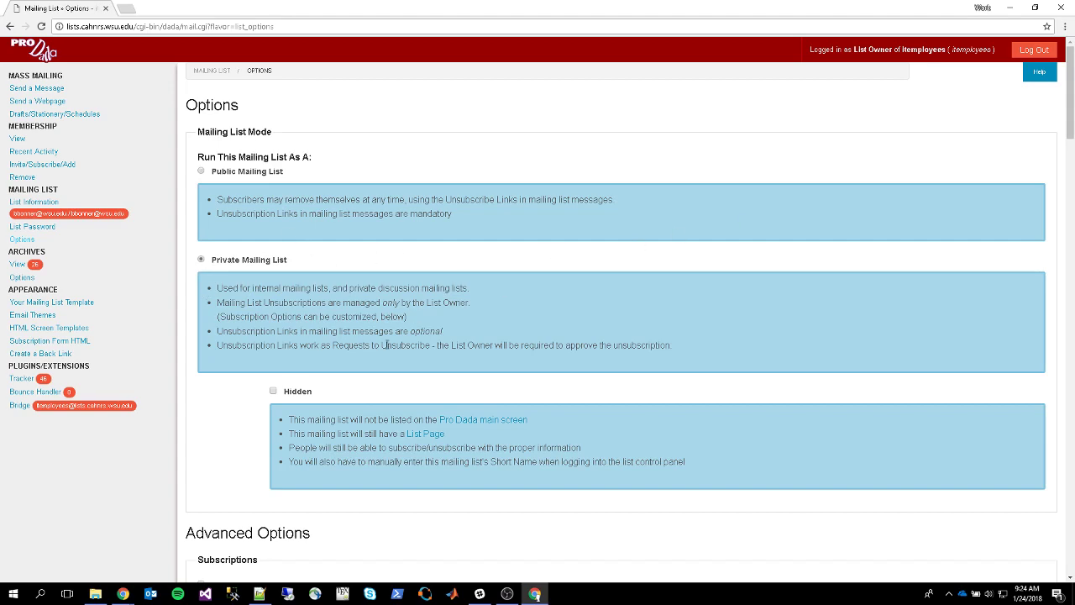
scroll(727, 285, "down", 20)
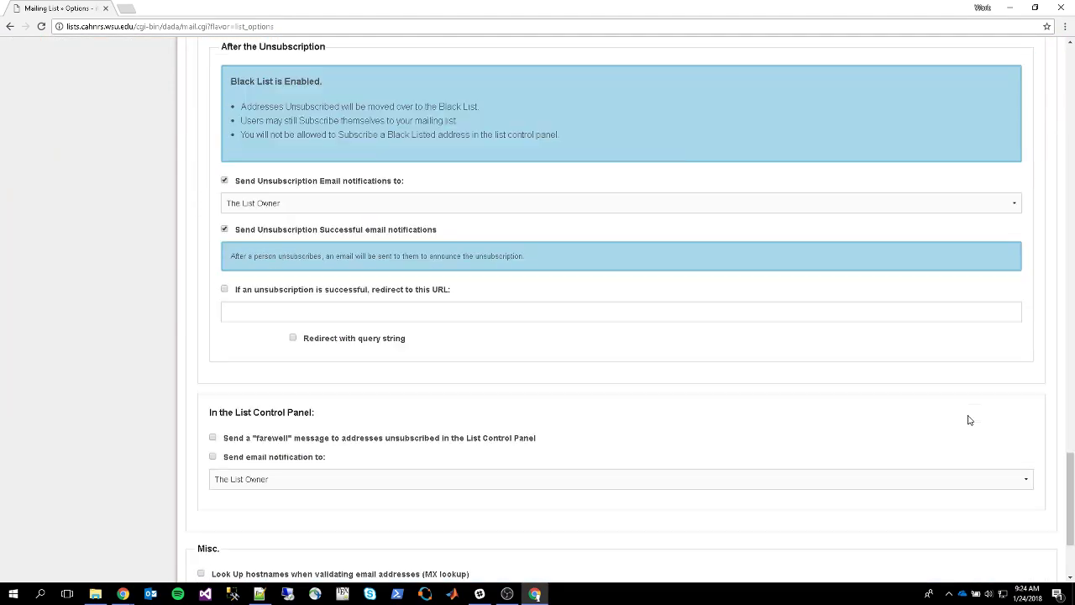
scroll(968, 420, "down", 2)
left_click(1030, 558)
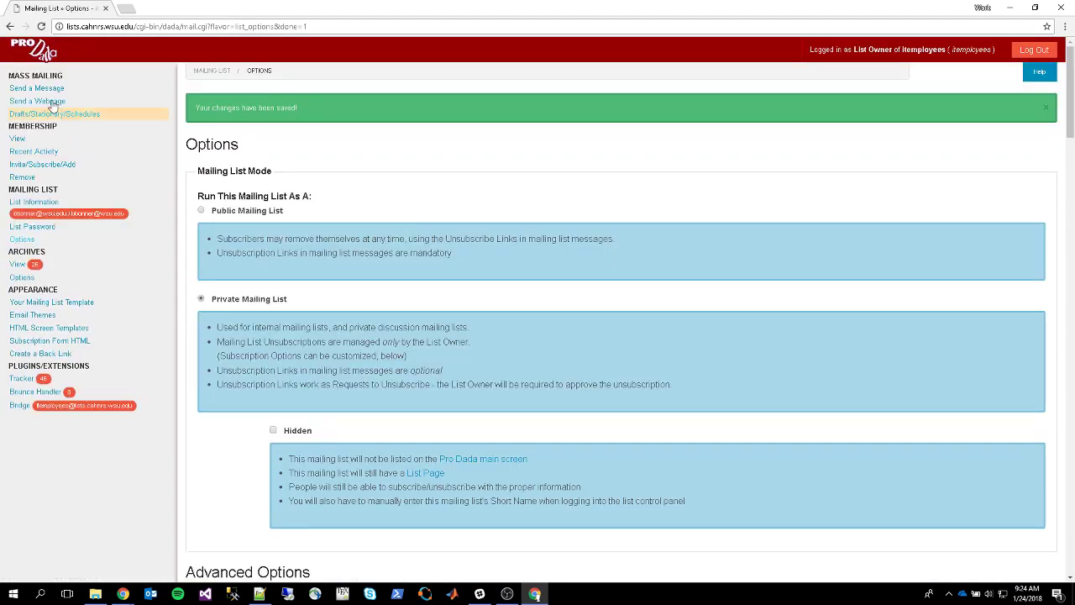
Draft a new list message whose body reads 'test' and preview it
left_click(44, 88)
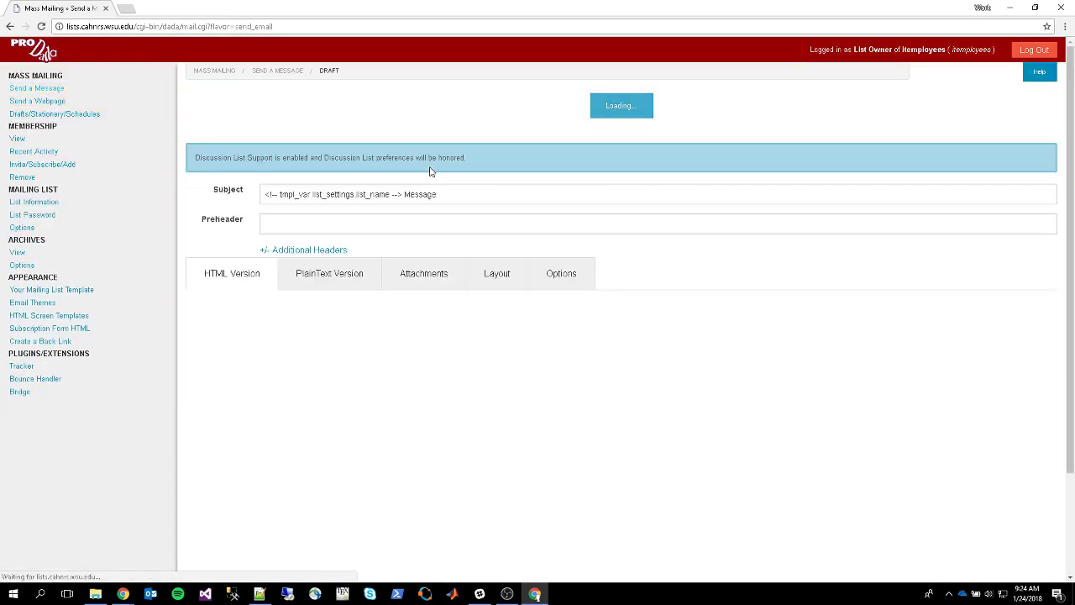
left_click(366, 376)
type("te")
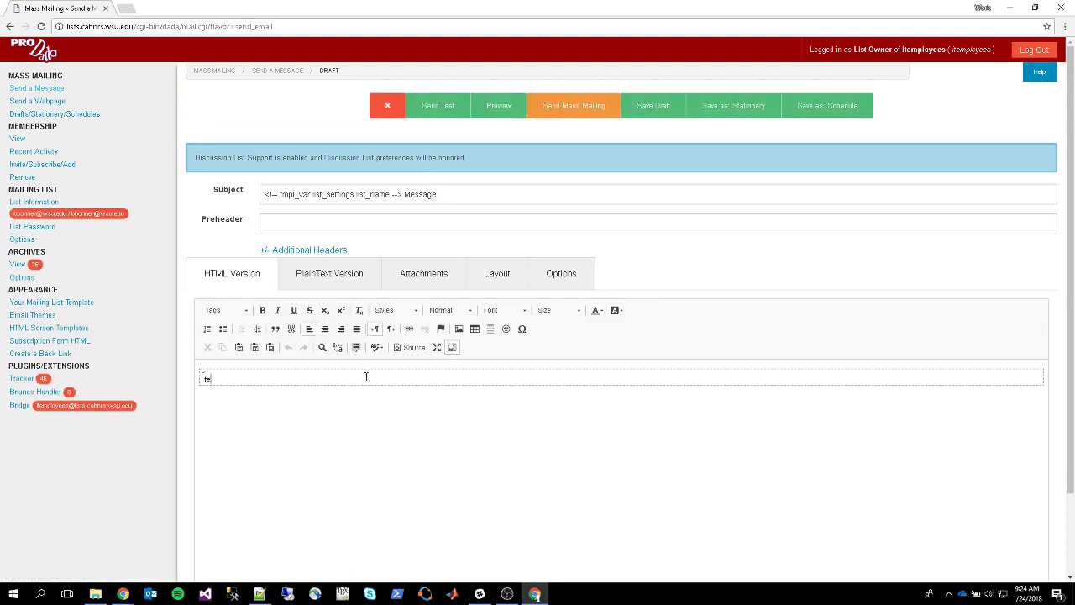
type("st")
left_click(488, 114)
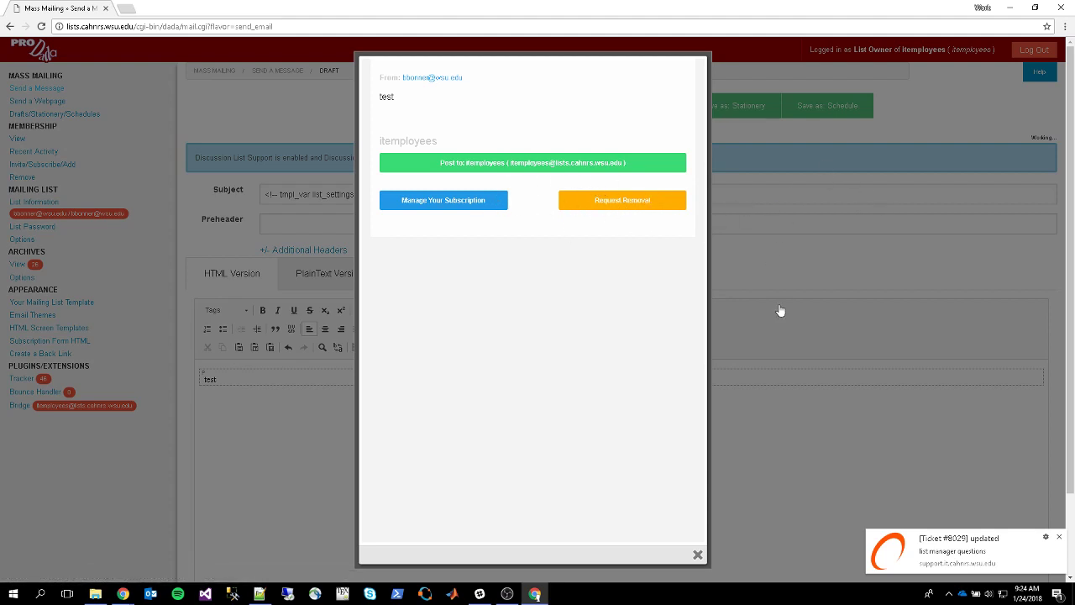
Set the draft's layout to Don't use a Layout and check its plain preview
left_click(779, 379)
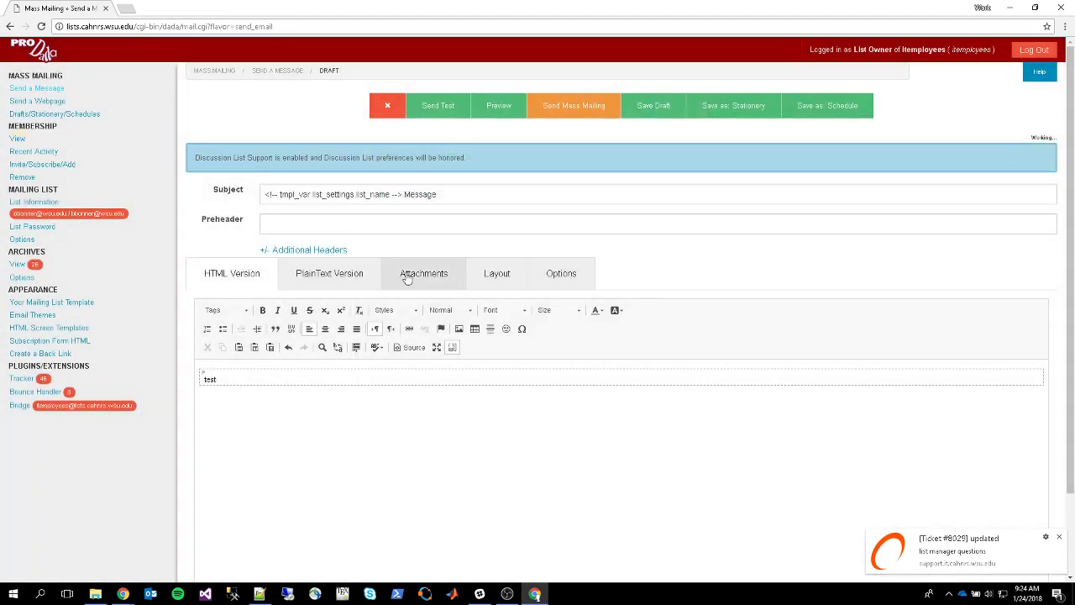
left_click(479, 273)
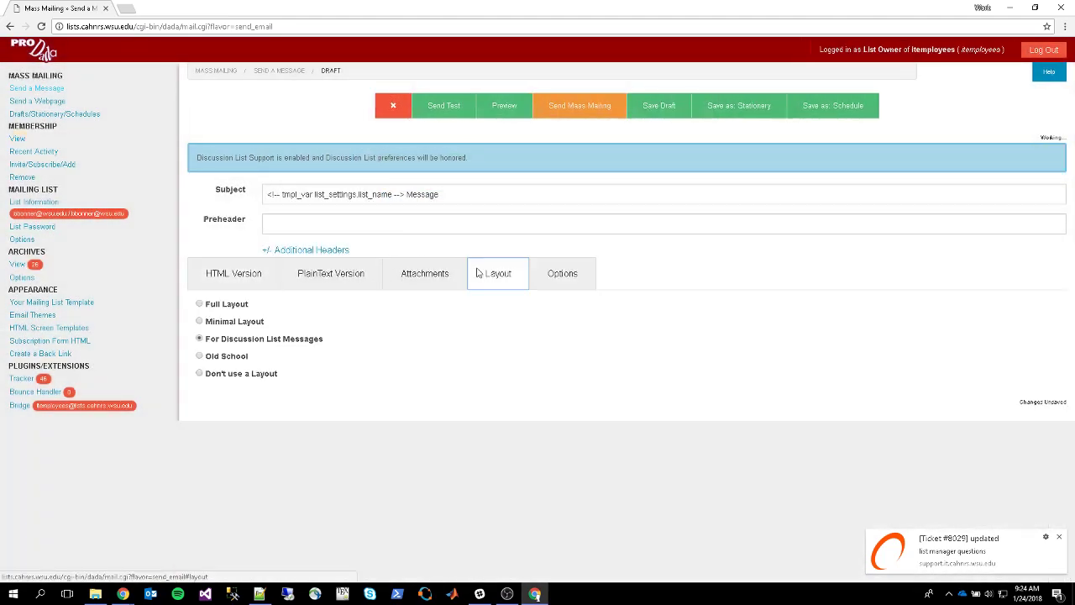
left_click(227, 377)
left_click(500, 107)
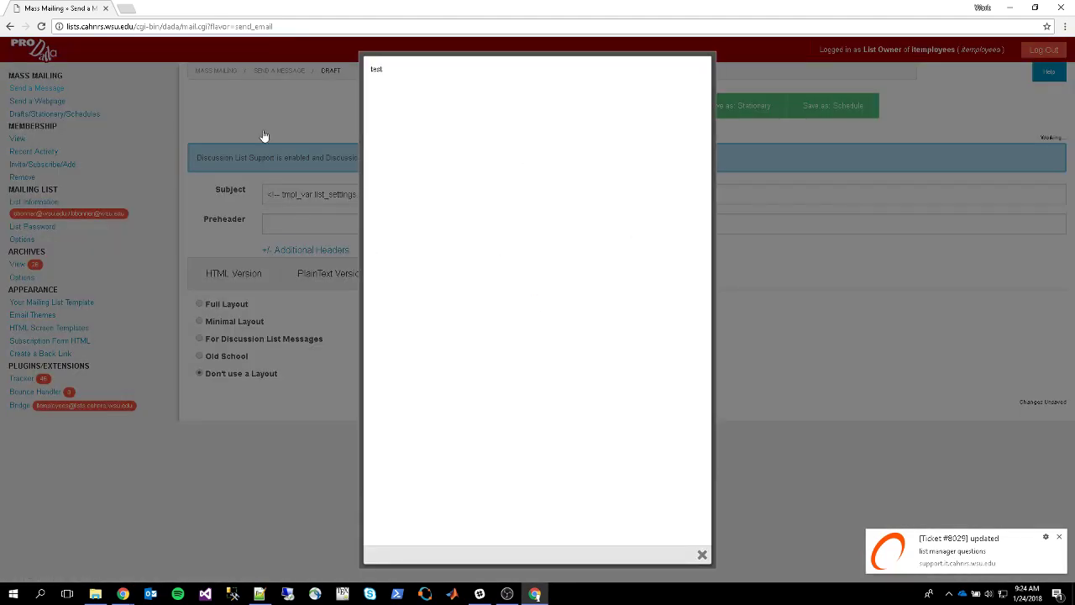
left_click(780, 509)
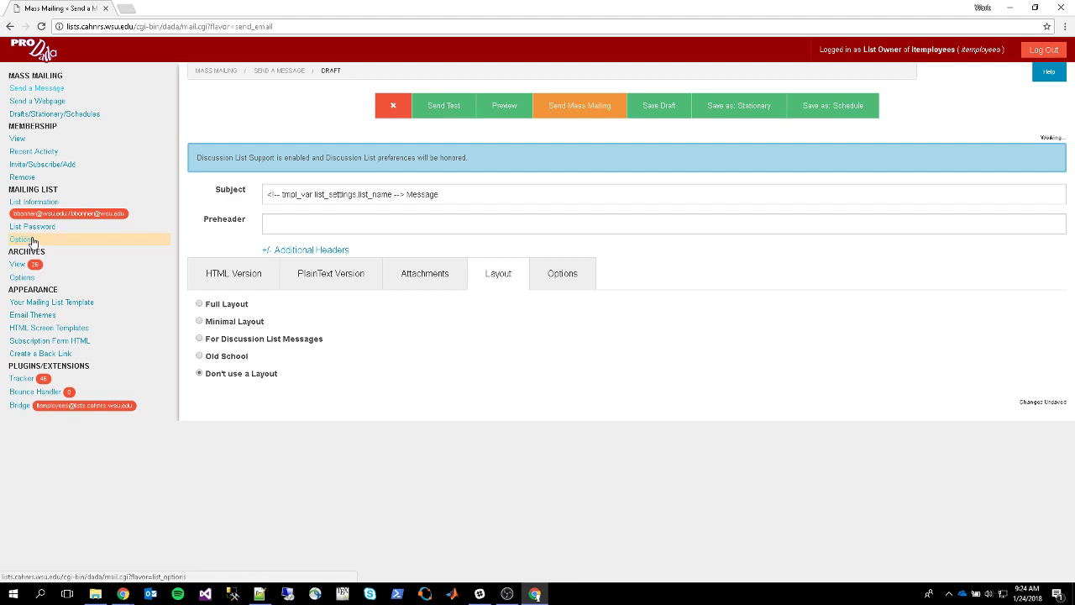
Scroll through the mailing list's subscription and unsubscription options
left_click(34, 242)
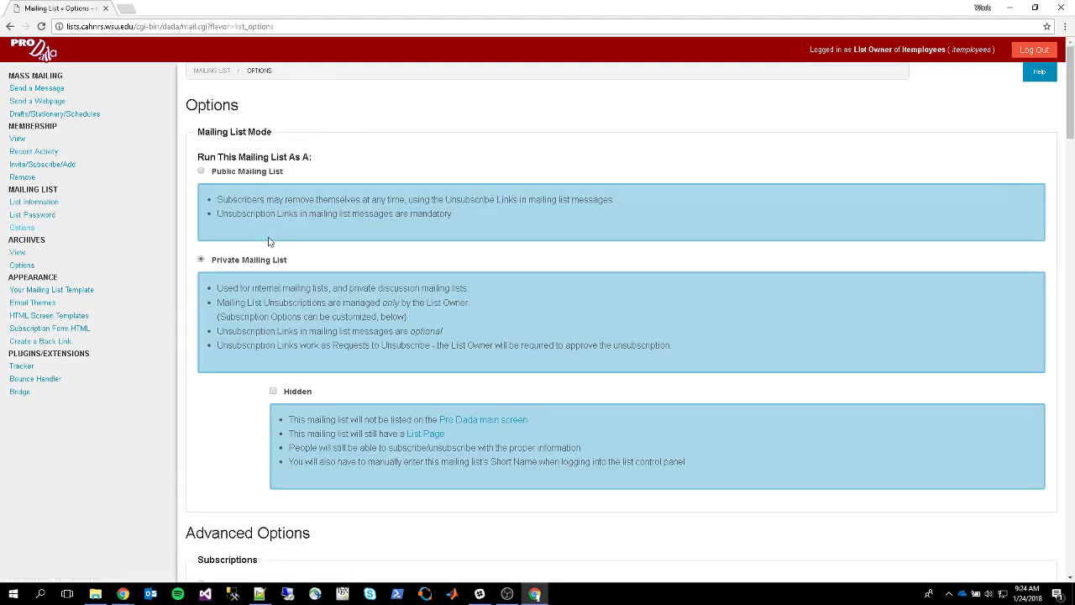
scroll(265, 241, "down", 3)
scroll(283, 224, "down", 2)
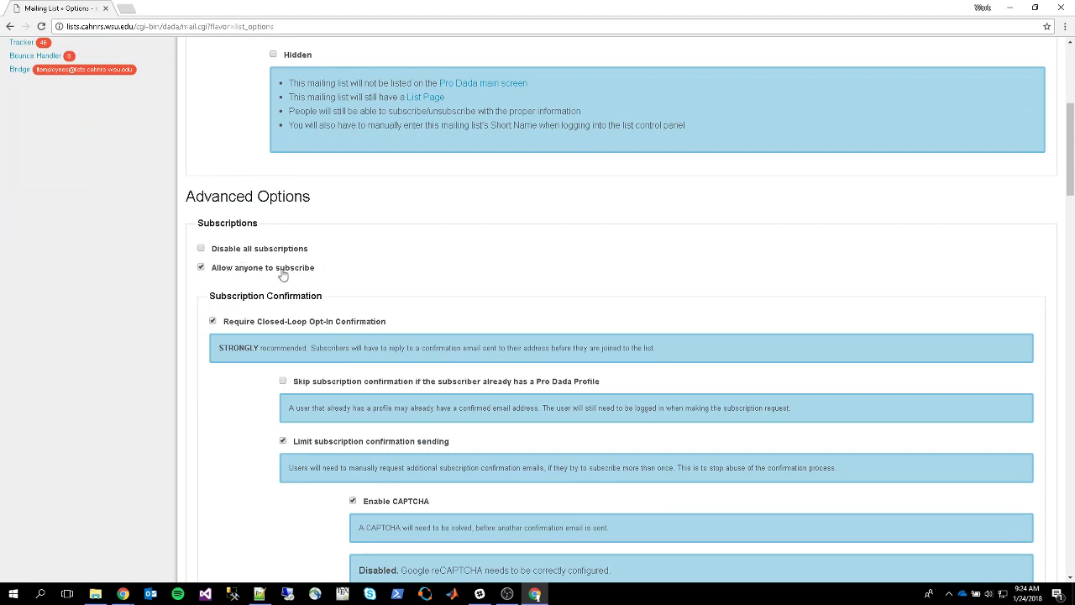
scroll(283, 273, "down", 3)
scroll(283, 220, "down", 8)
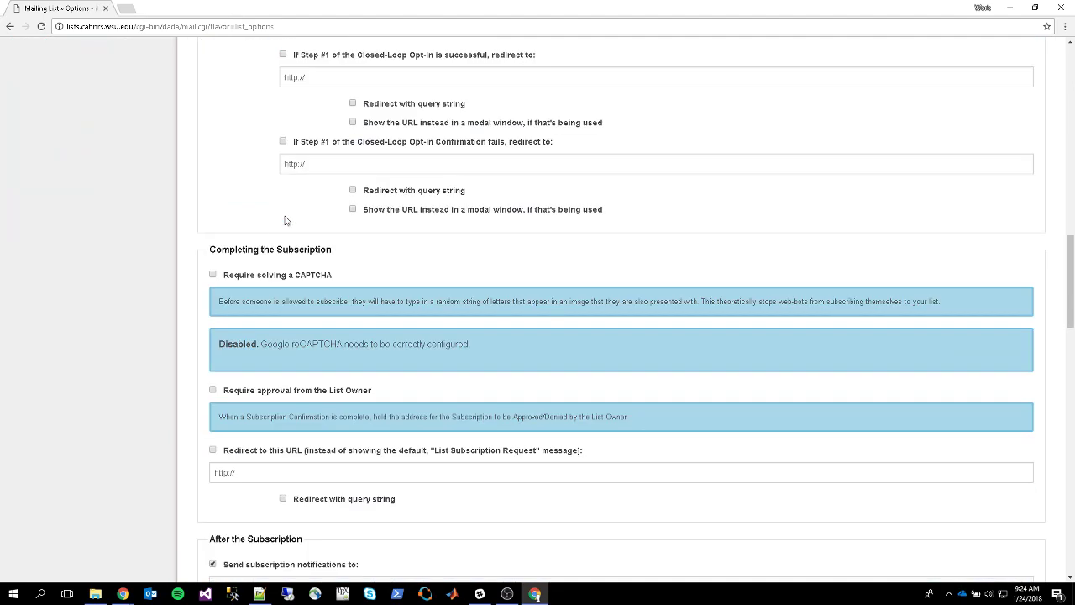
scroll(244, 253, "down", 2)
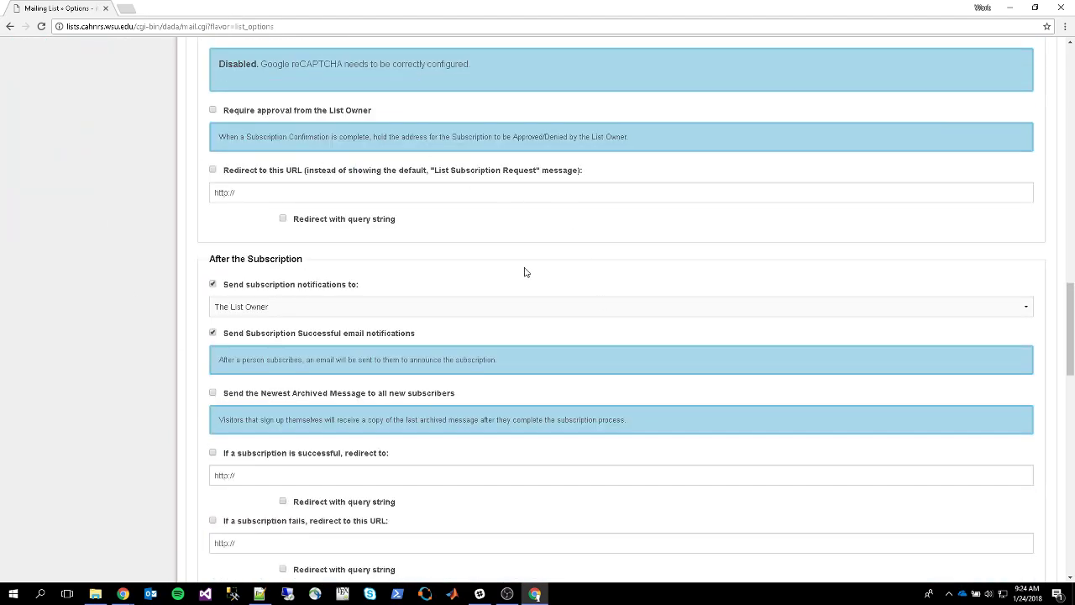
scroll(263, 187, "down", 3)
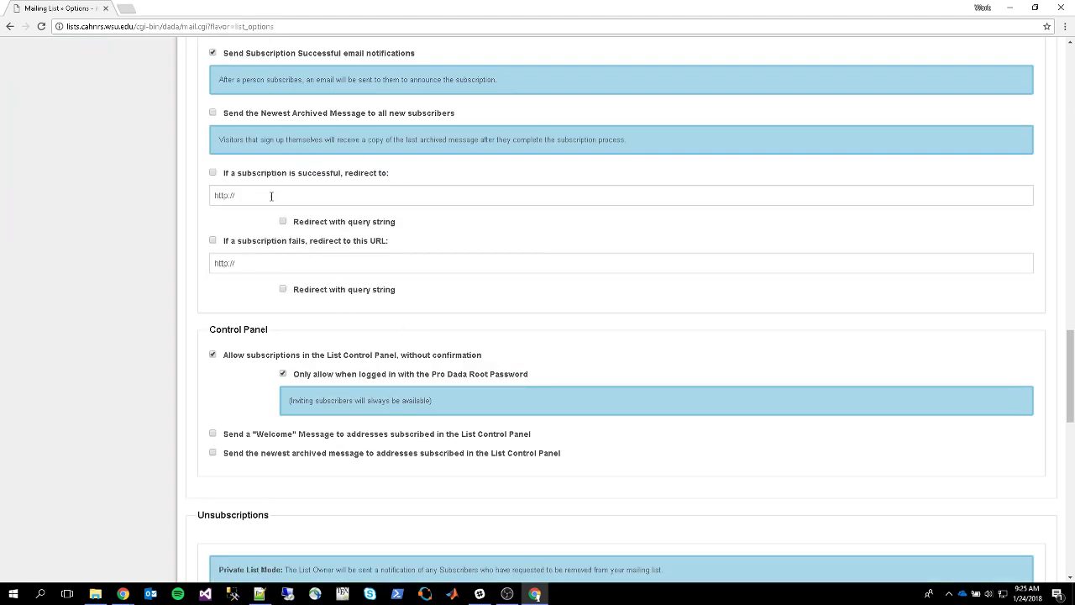
scroll(202, 166, "down", 10)
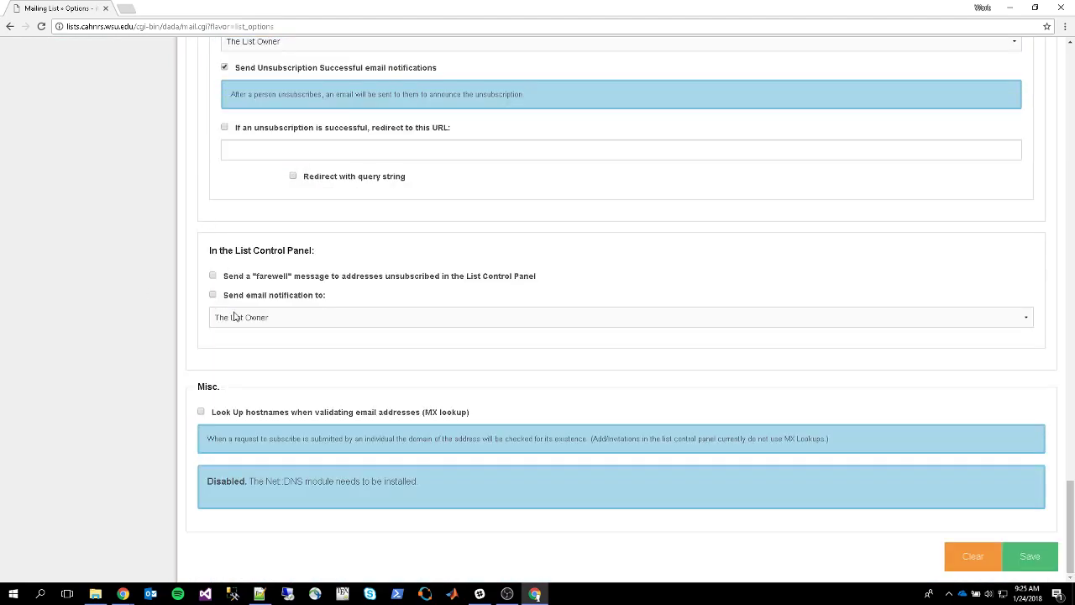
Bring up the list's archived messages under Archives
scroll(235, 316, "up", 5)
scroll(234, 316, "up", 20)
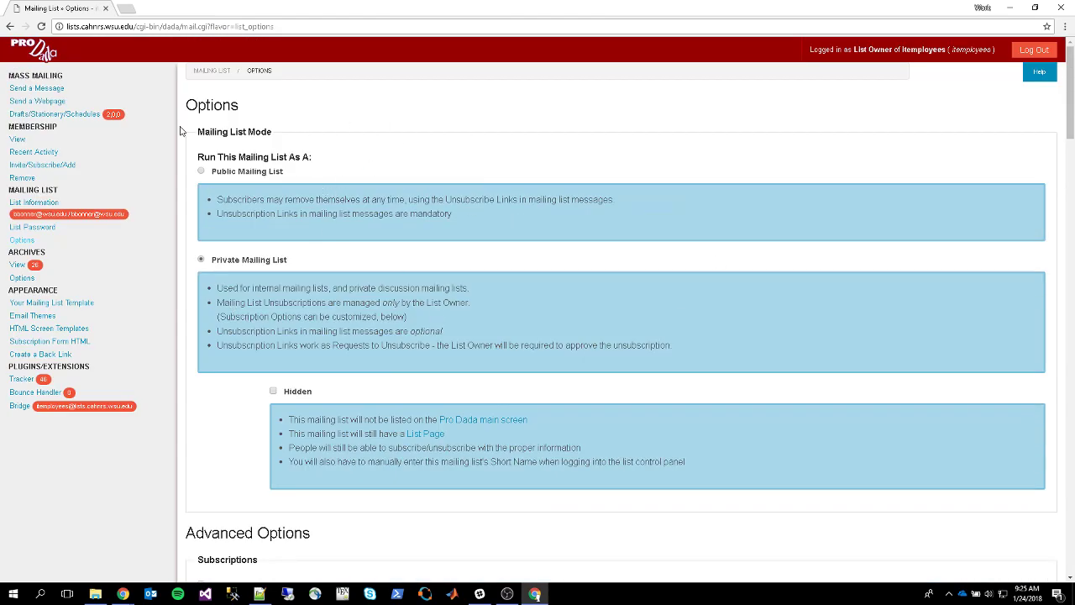
left_click(19, 270)
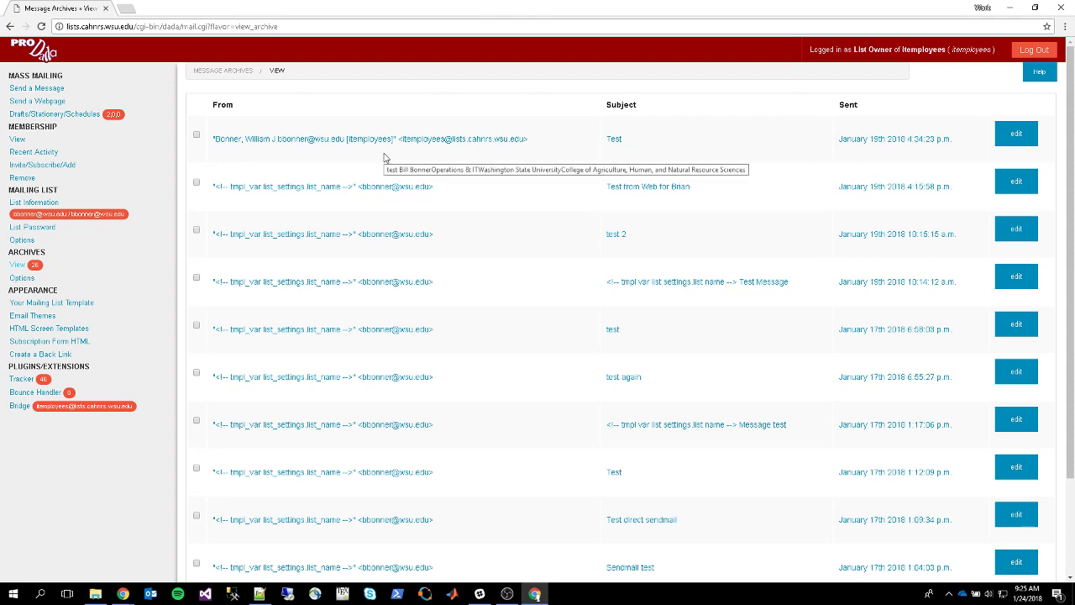
Look over the archived messages 'Test' and 'test 2' with their send dates, then go to archive options
scroll(383, 163, "down", 3)
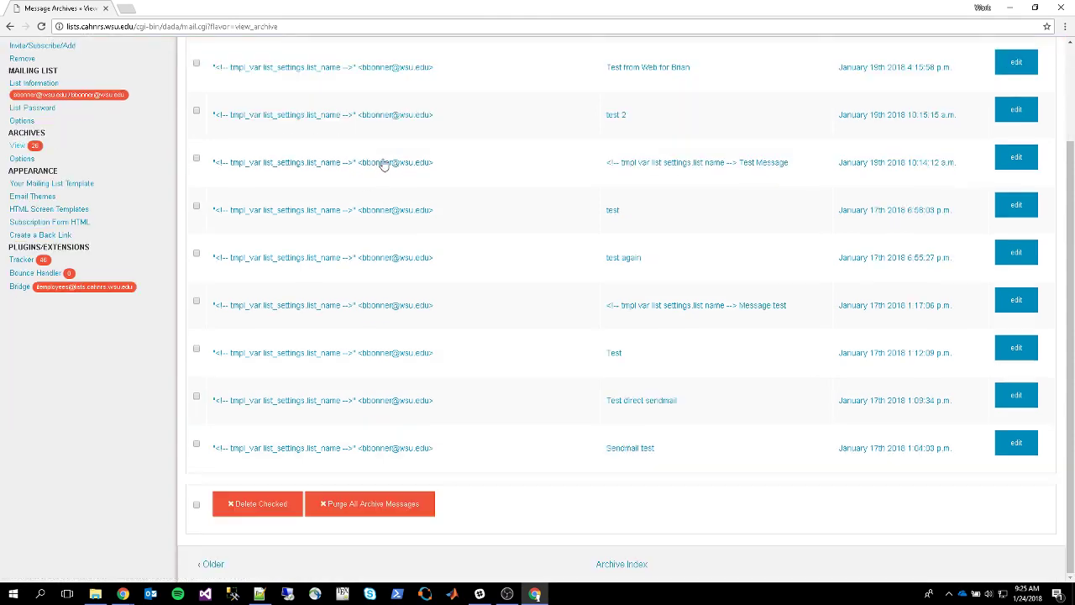
scroll(389, 223, "up", 3)
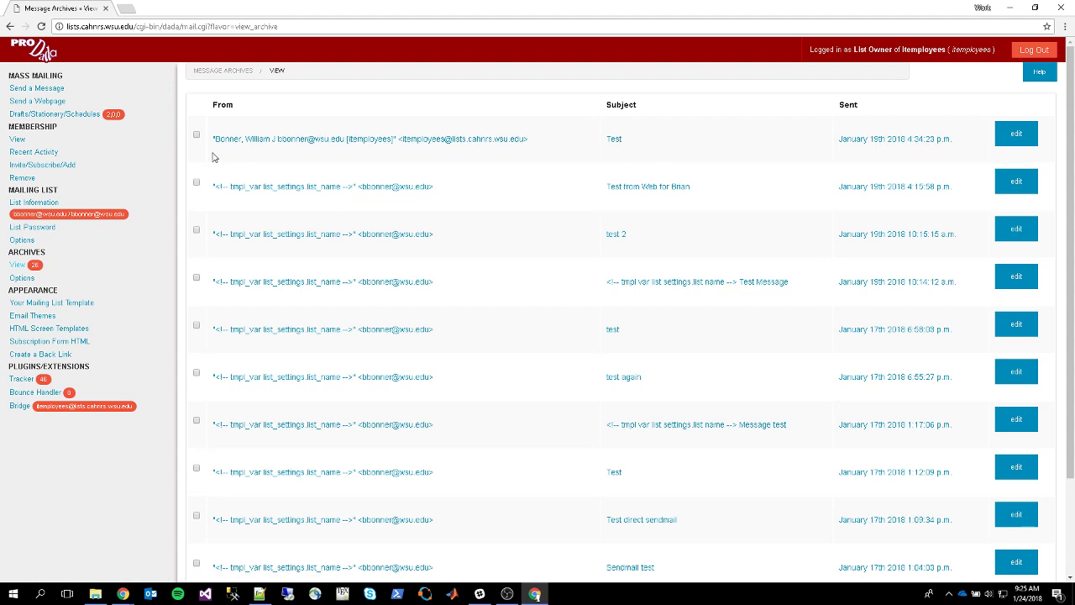
scroll(213, 211, "down", 3)
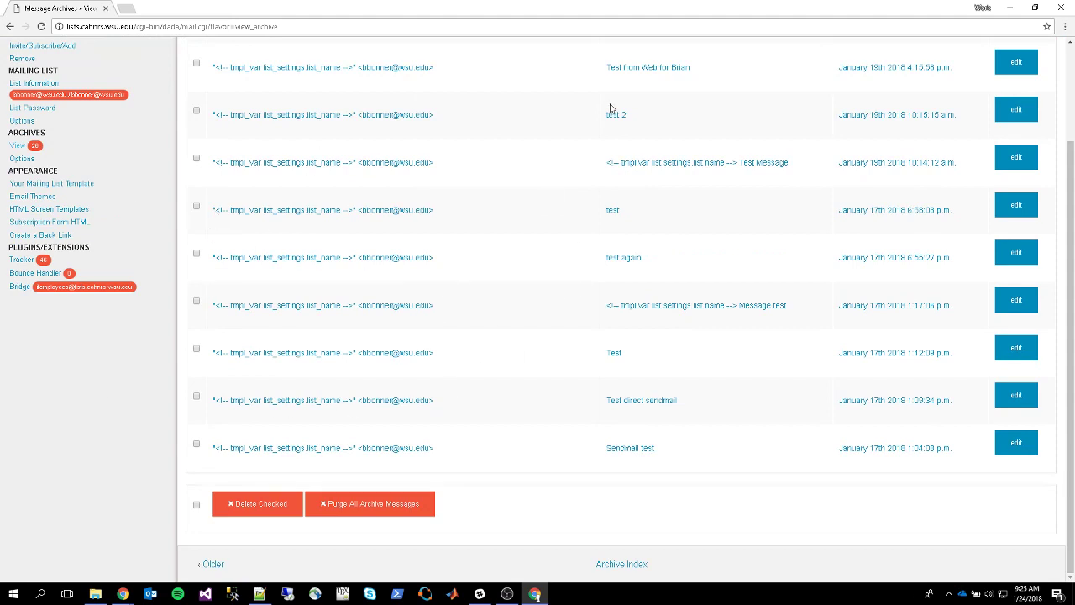
scroll(514, 233, "up", 3)
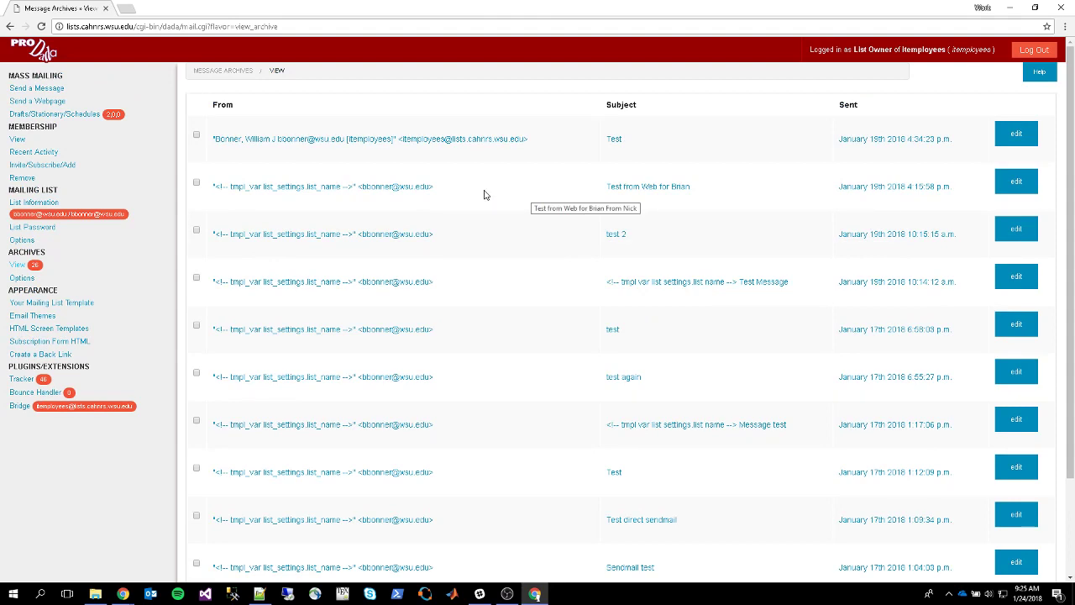
left_click(22, 277)
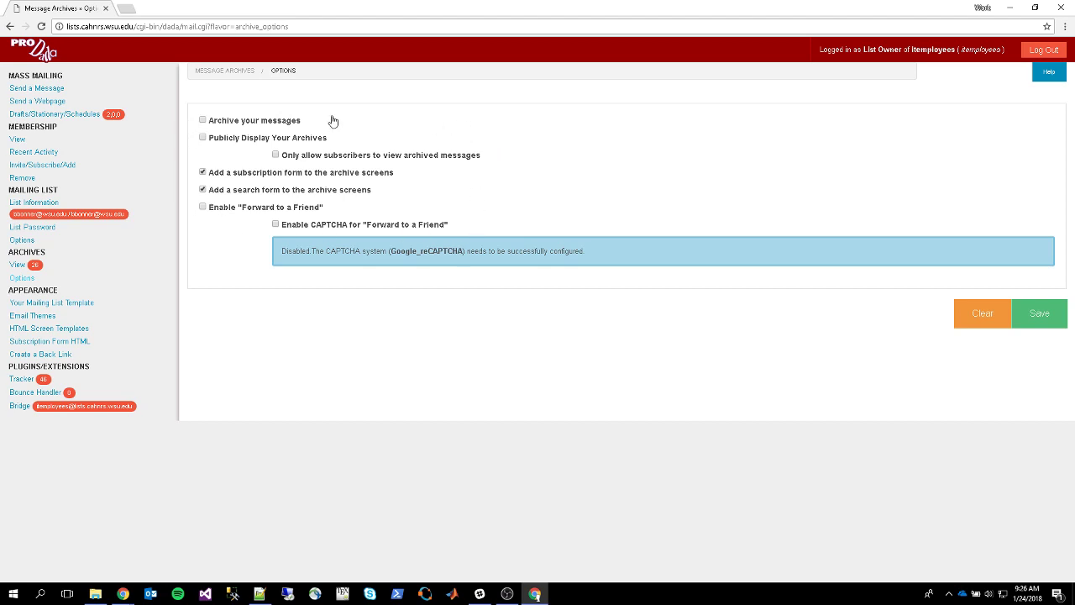
Enable 'Add a search form to the archive screens' in the archive options
left_click(203, 190)
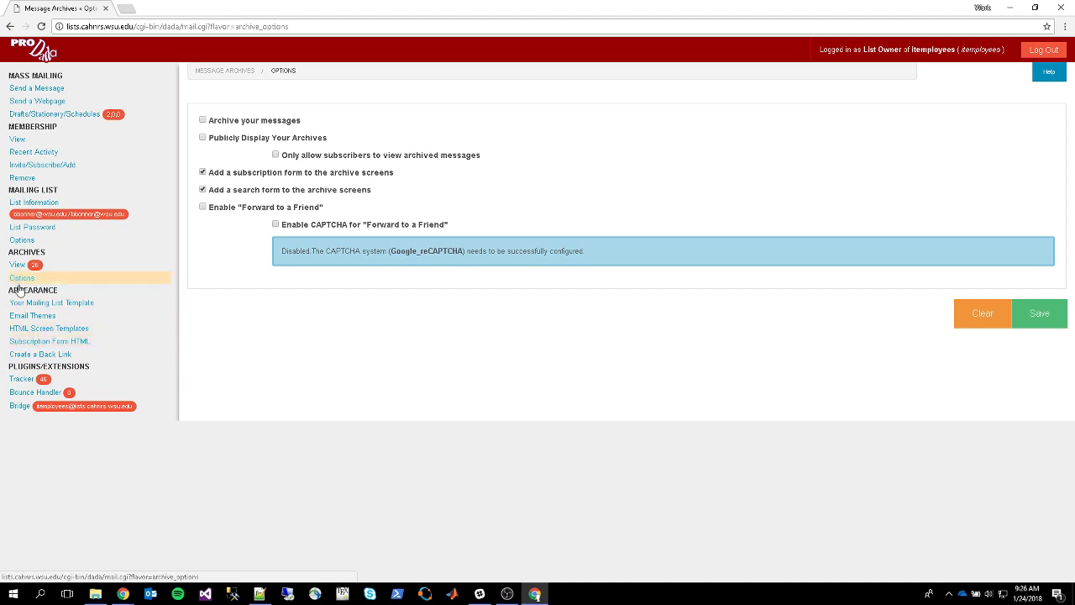
Review the custom code in Your Mailing List Template, then go to the Tracker statistics
left_click(26, 302)
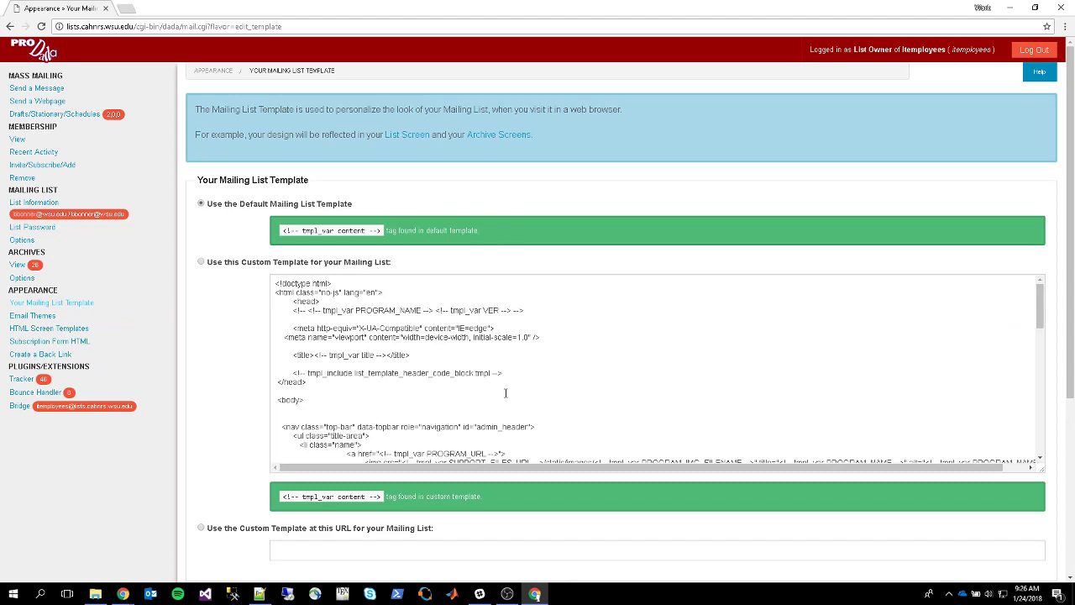
scroll(378, 303, "down", 5)
scroll(371, 324, "up", 4)
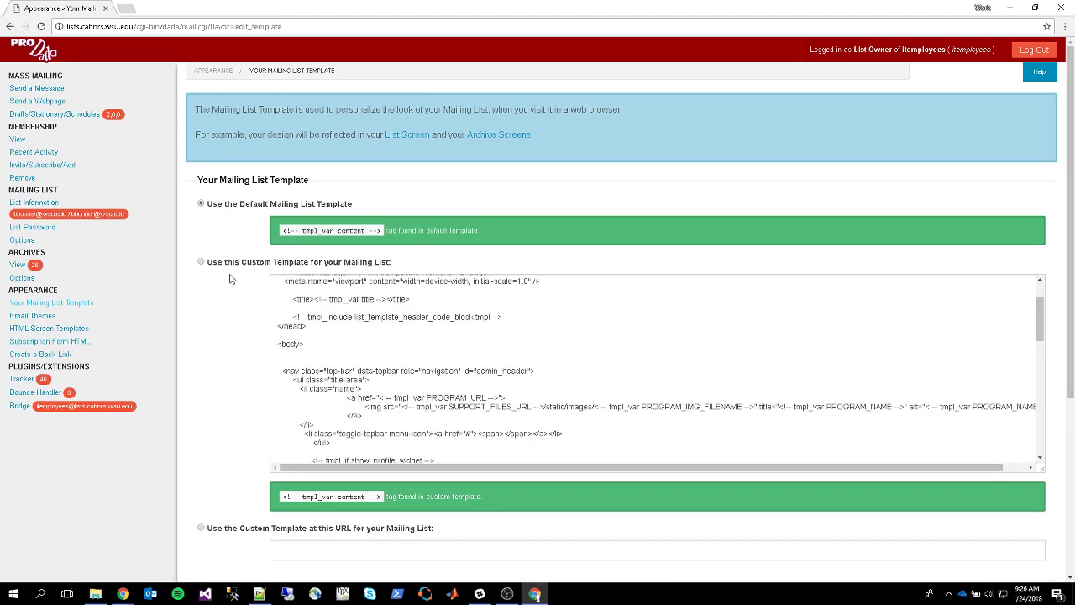
scroll(231, 278, "down", 3)
scroll(231, 277, "up", 3)
scroll(200, 209, "down", 3)
scroll(202, 249, "up", 3)
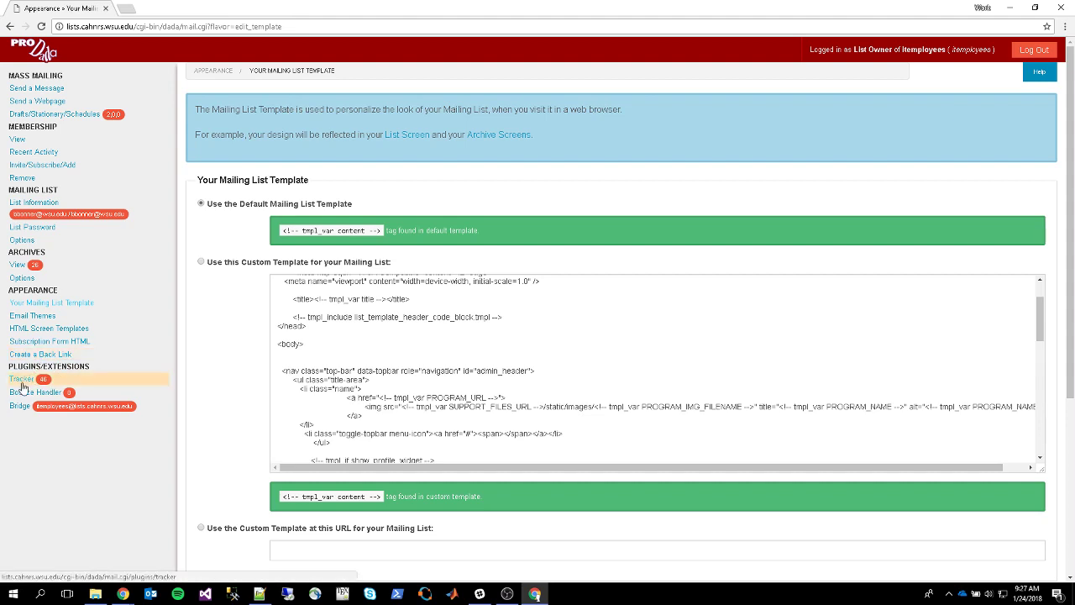
left_click(21, 379)
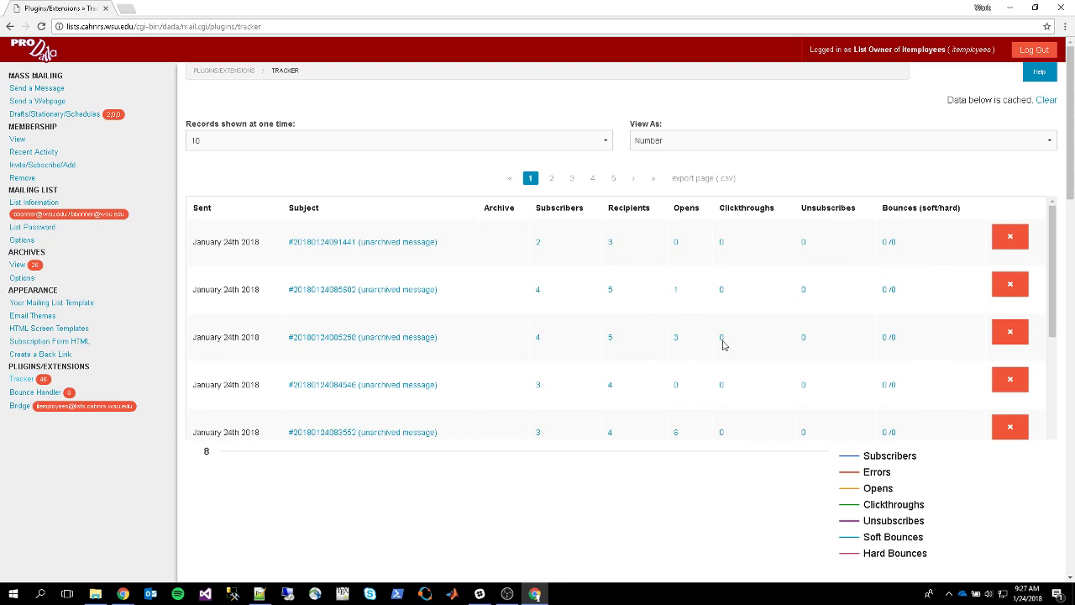
Review per-message opens, recipients and bounce counts in the Tracker table and chart, then go to Bounce Handler
scroll(707, 332, "down", 2)
scroll(876, 348, "down", 5)
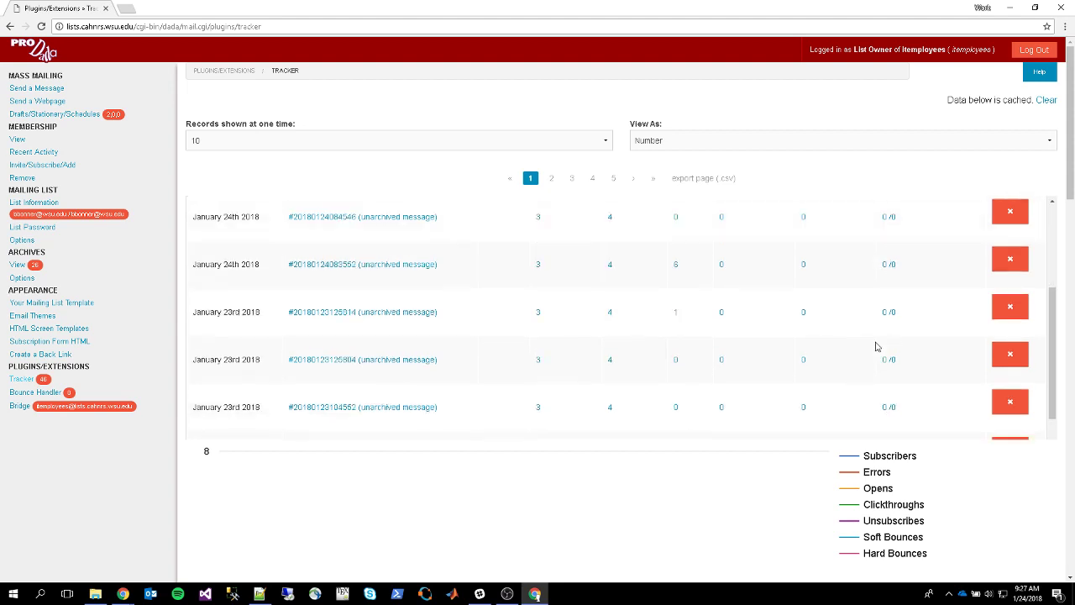
scroll(888, 286, "up", 5)
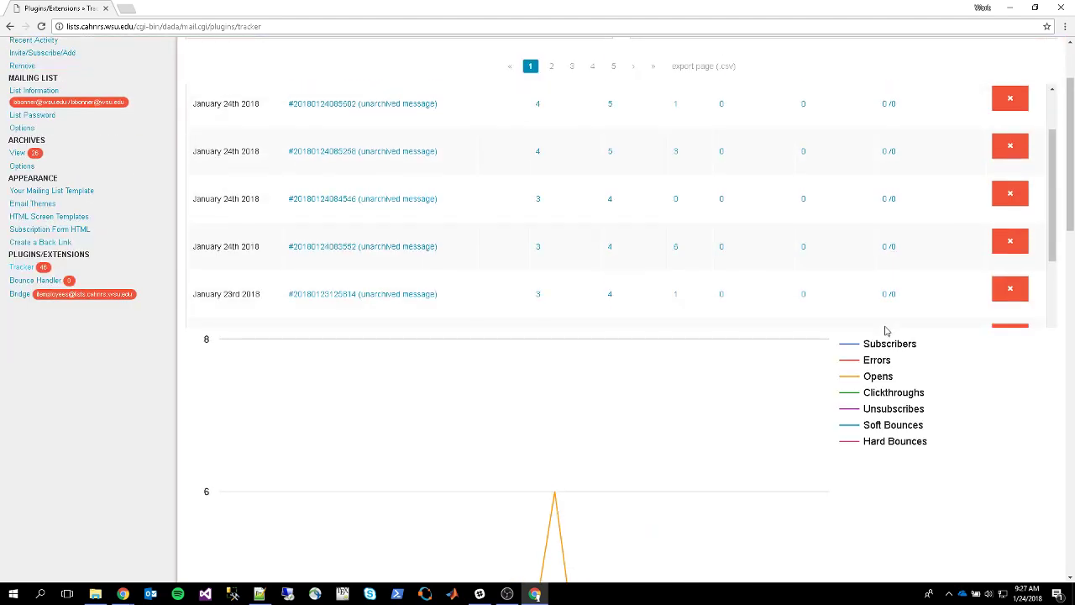
scroll(731, 204, "down", 4)
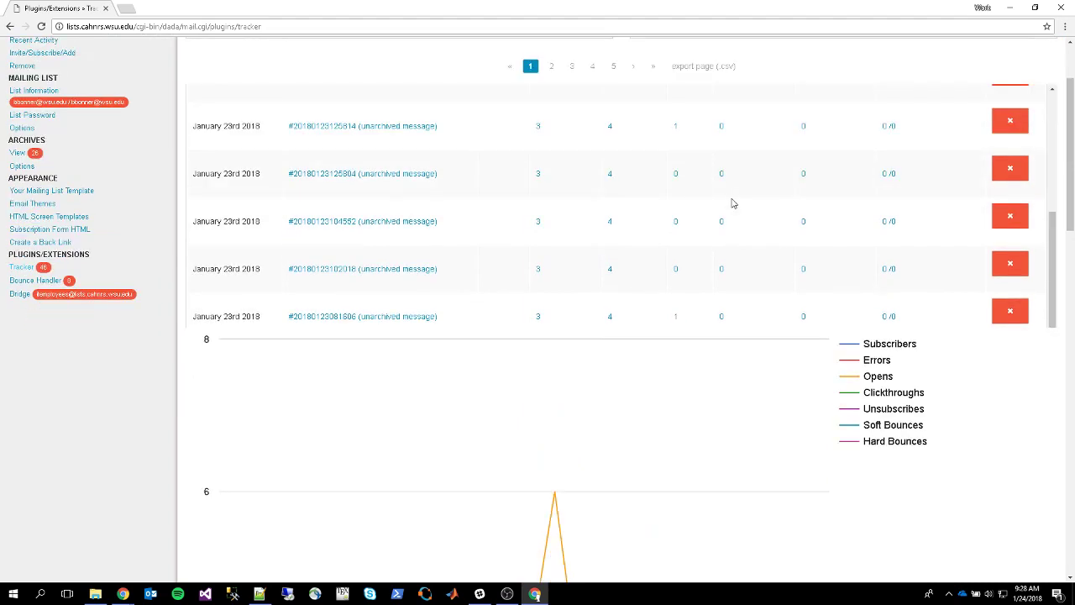
scroll(737, 300, "up", 5)
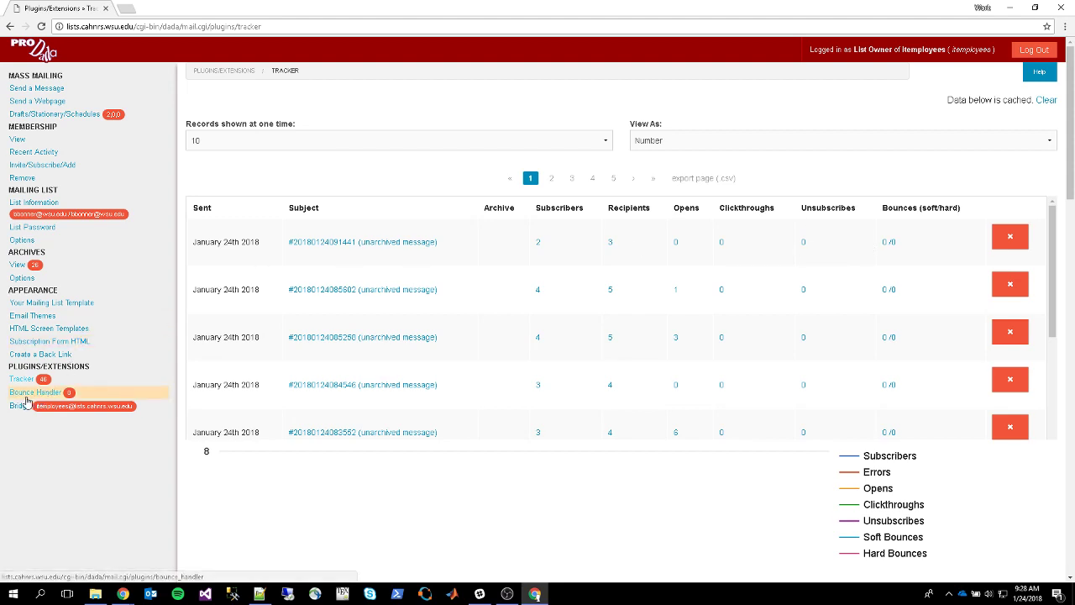
left_click(60, 396)
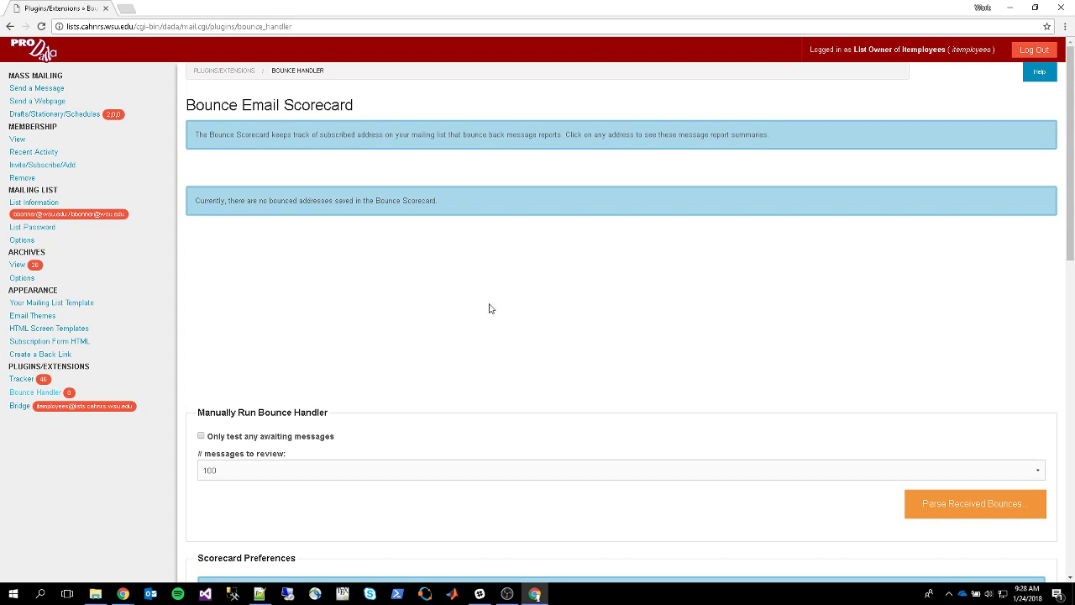
Check the empty Bounce Email Scorecard and its Scorecard Preferences, then go to the Bridge settings
scroll(221, 266, "down", 5)
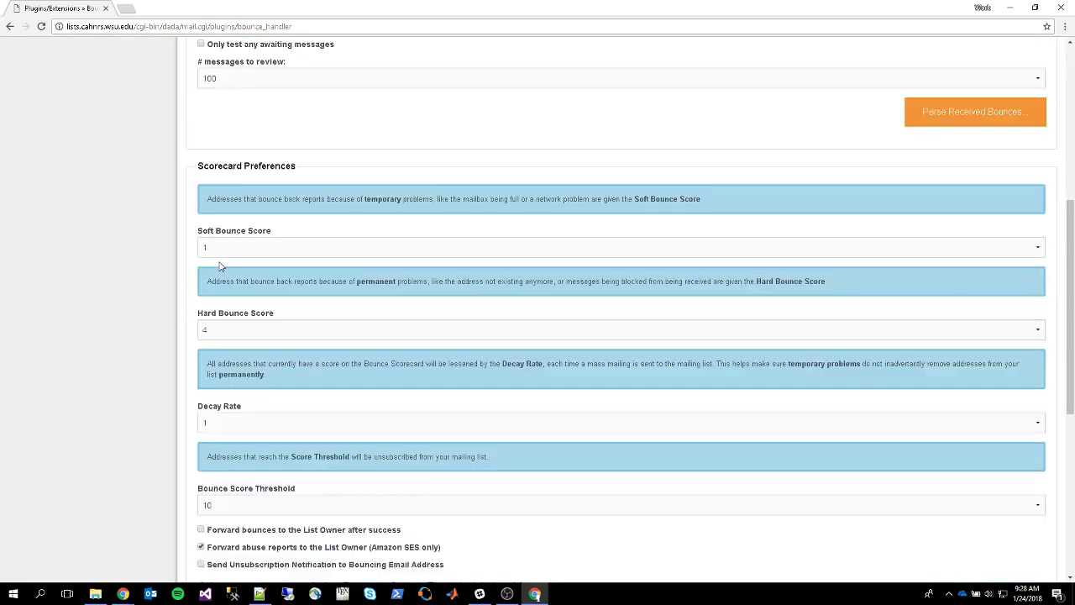
scroll(219, 267, "down", 2)
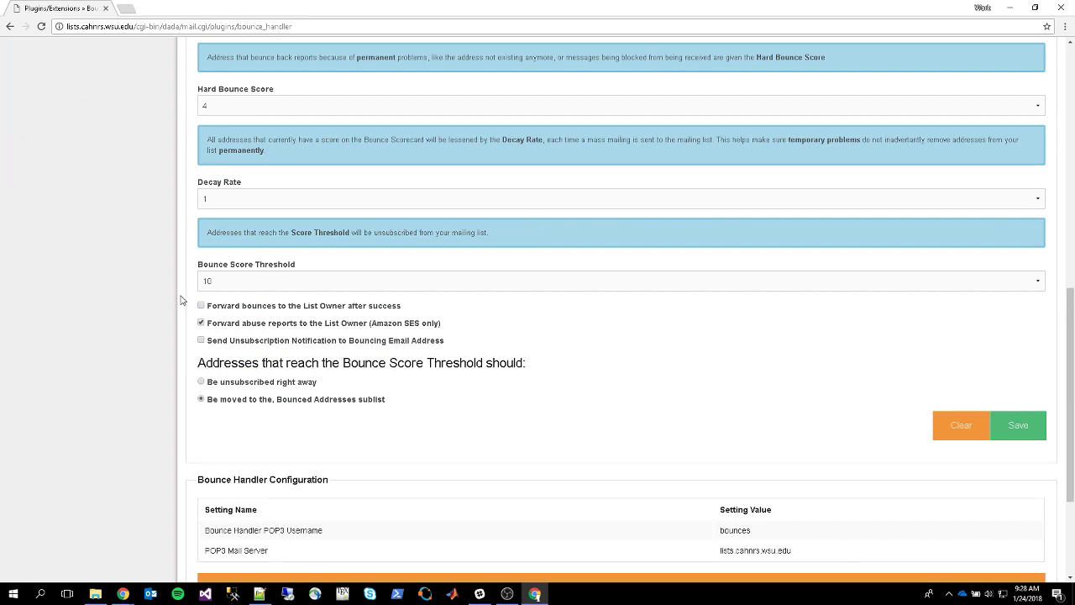
scroll(180, 300, "down", 2)
scroll(199, 336, "up", 8)
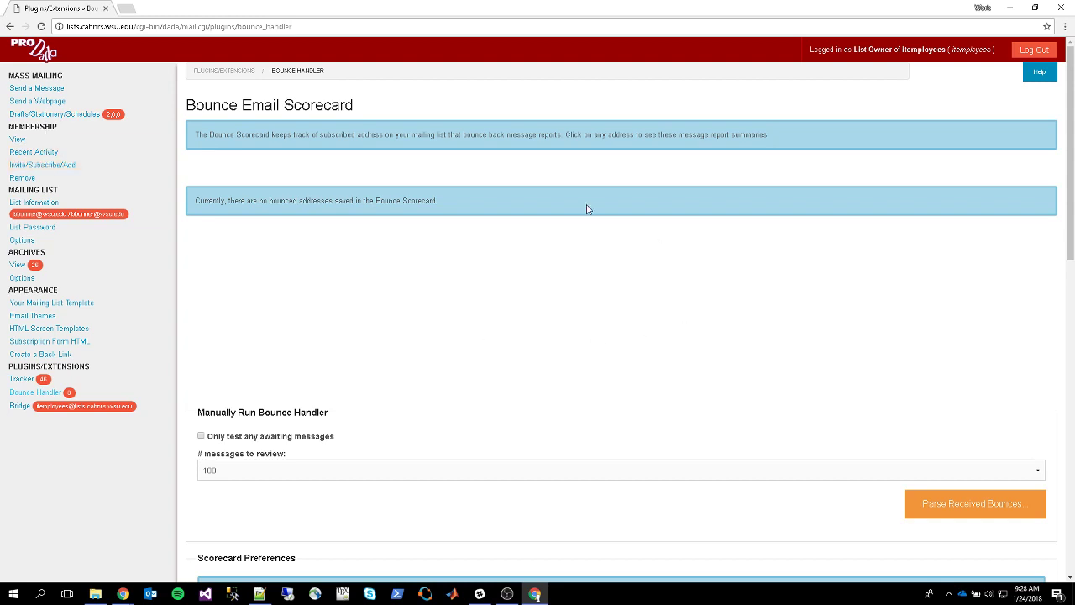
scroll(195, 310, "down", 4)
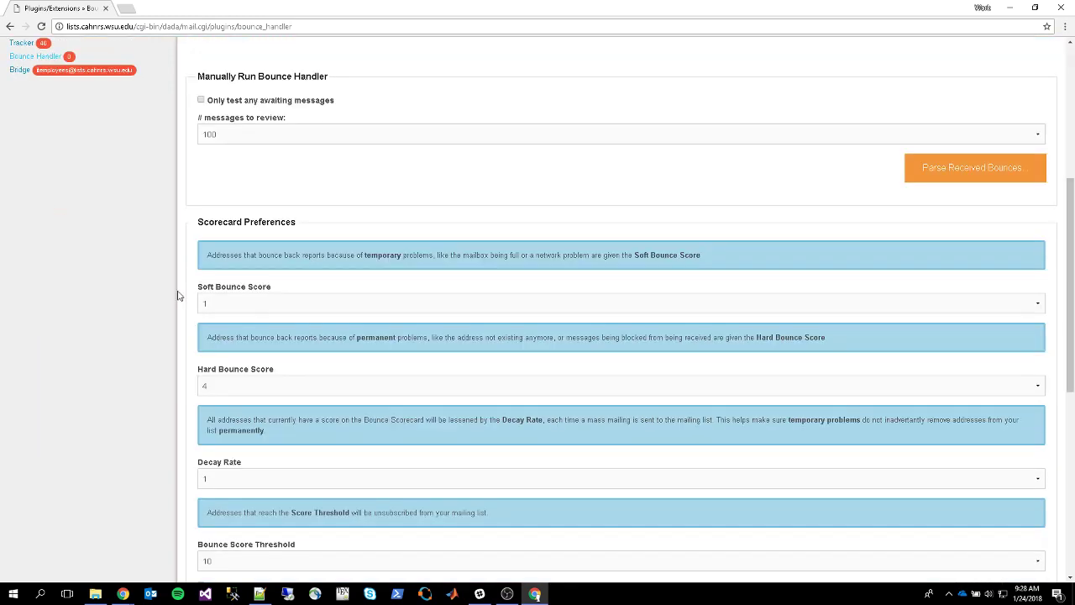
scroll(177, 295, "up", 4)
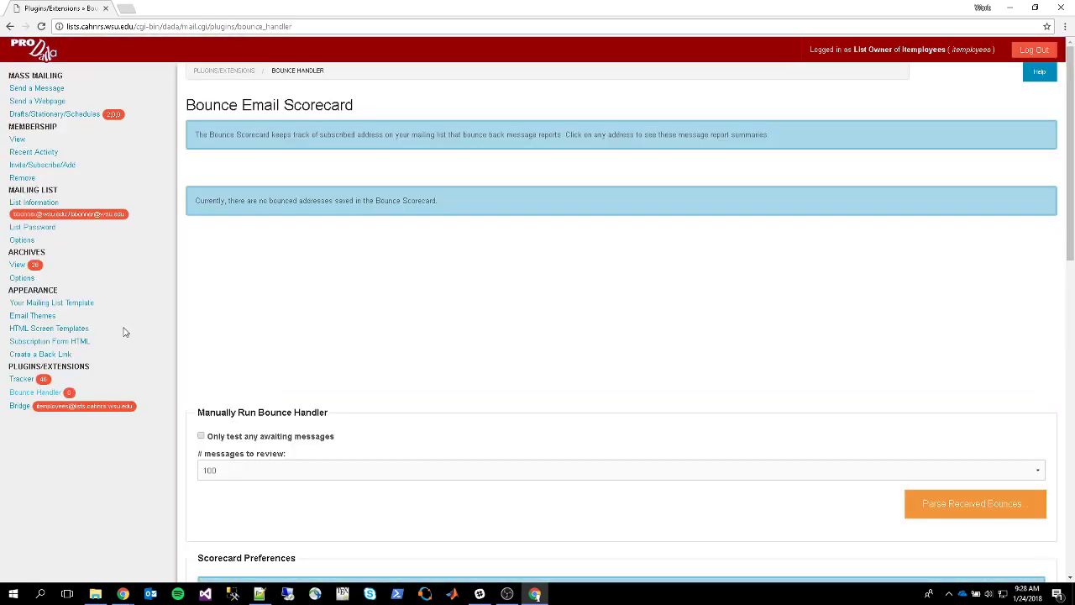
scroll(227, 261, "down", 3)
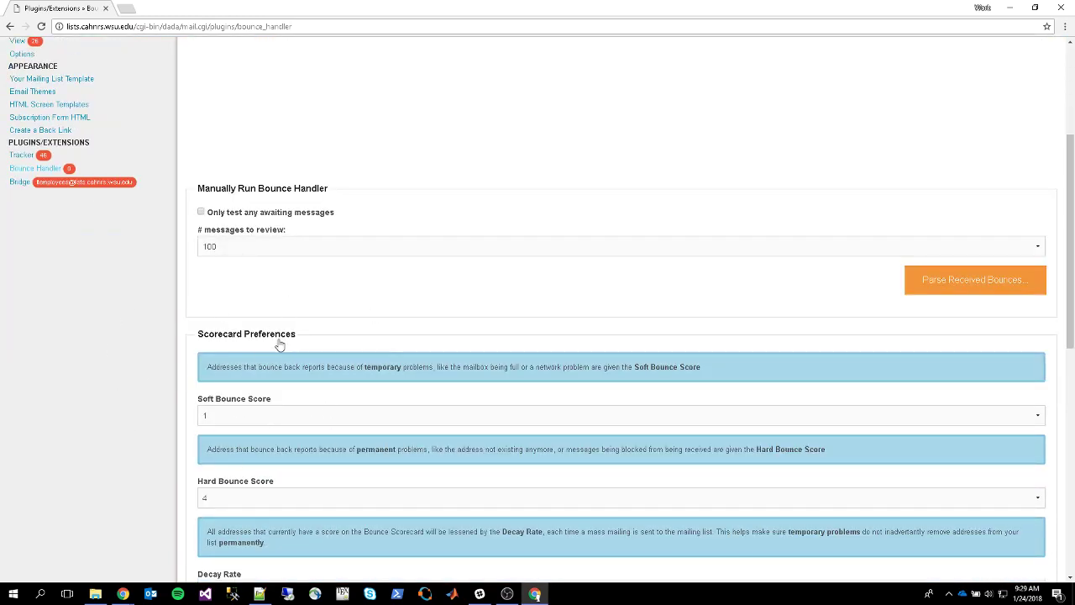
scroll(279, 344, "up", 3)
left_click(20, 411)
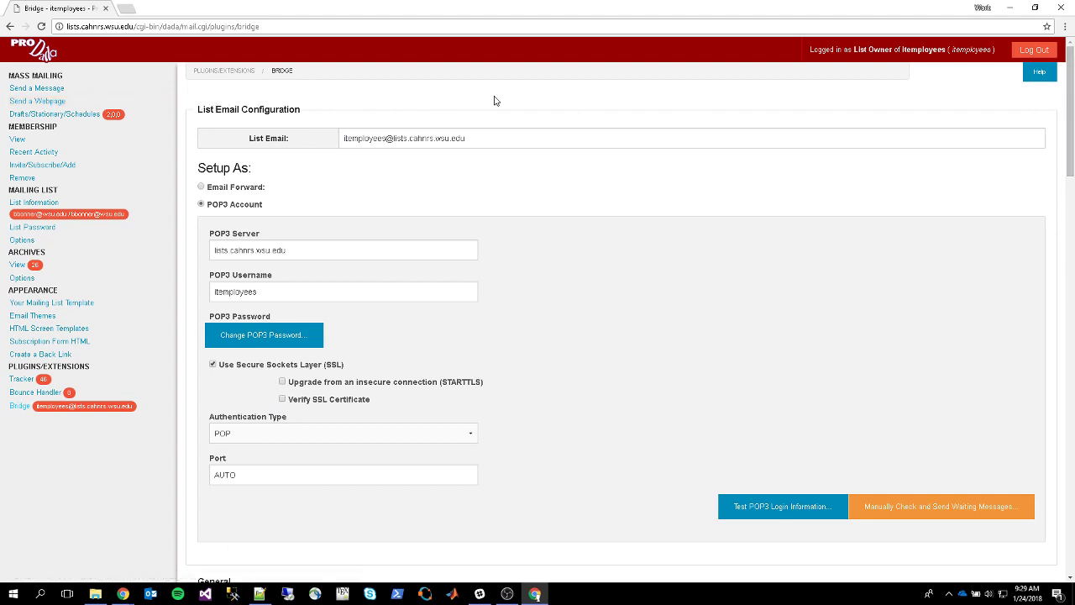
Inspect the list's email address and its POP3 account settings on the Bridge page
left_click_drag(525, 138, 339, 141)
left_click(532, 137)
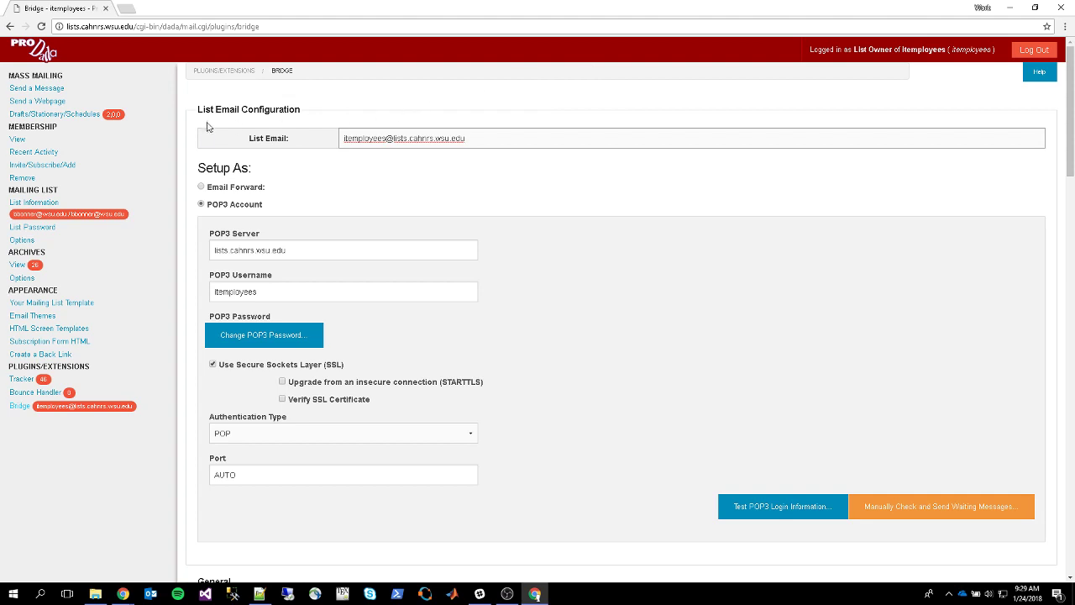
scroll(209, 127, "down", 3)
scroll(280, 273, "up", 3)
scroll(205, 110, "down", 2)
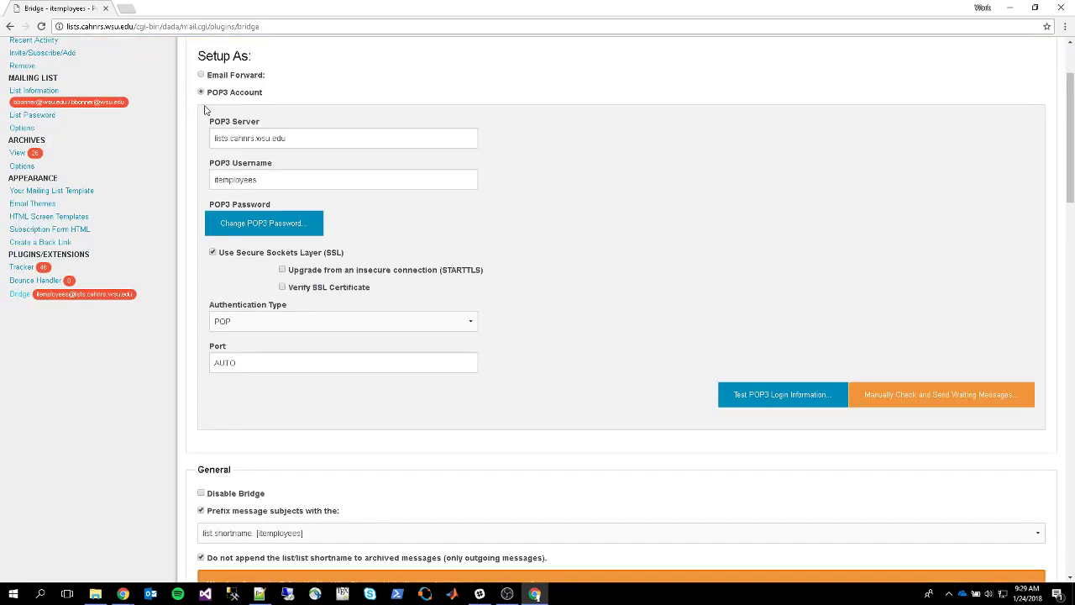
scroll(202, 187, "up", 2)
scroll(188, 140, "down", 14)
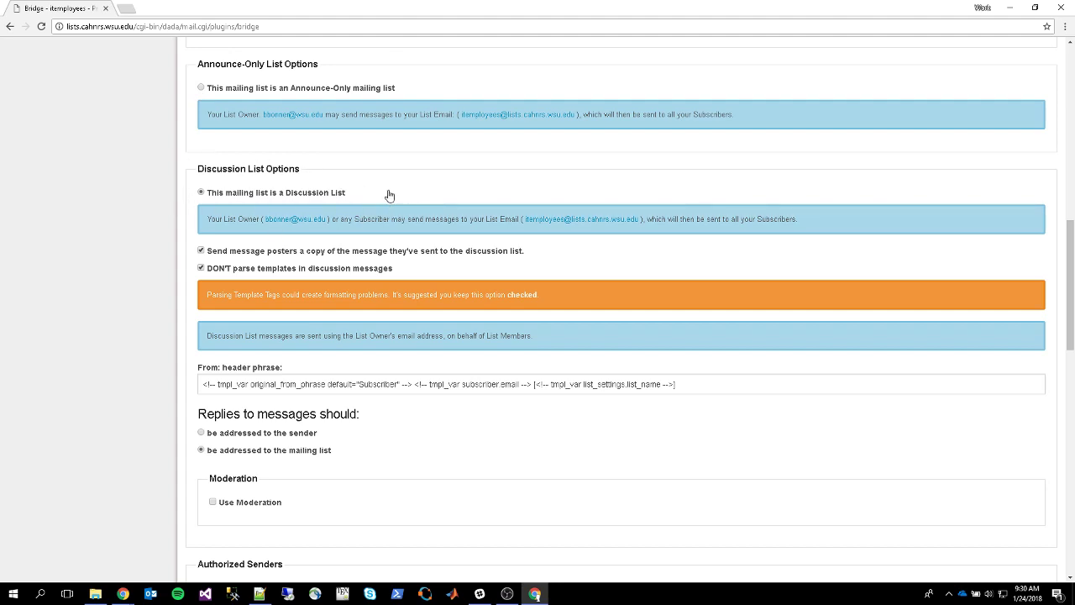
Select 'This mailing list is a Discussion List' and review the discussion options
left_click(202, 193)
scroll(188, 183, "down", 1)
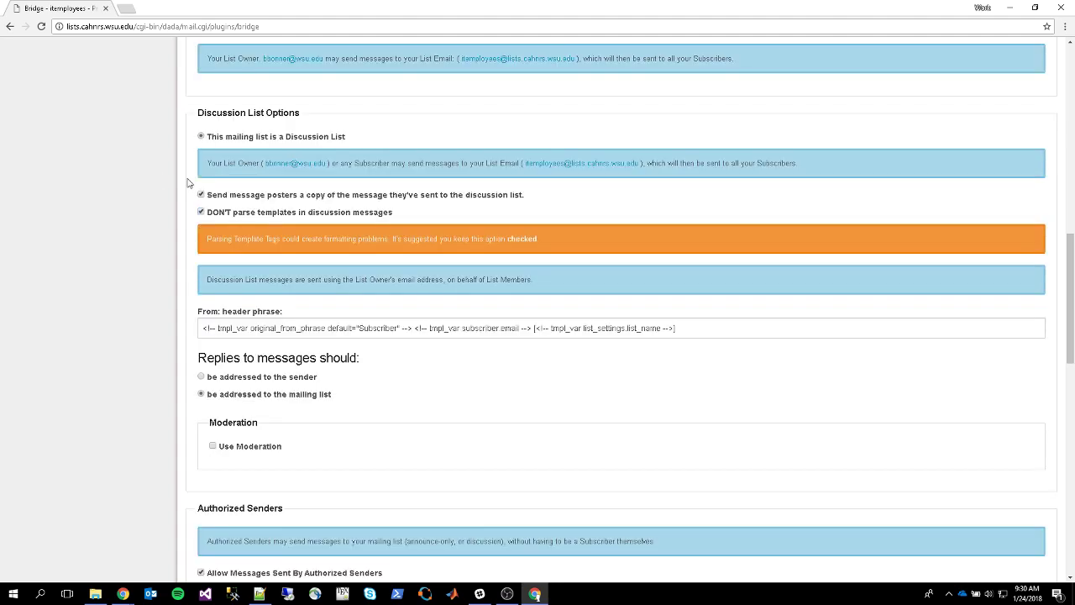
scroll(188, 183, "up", 2)
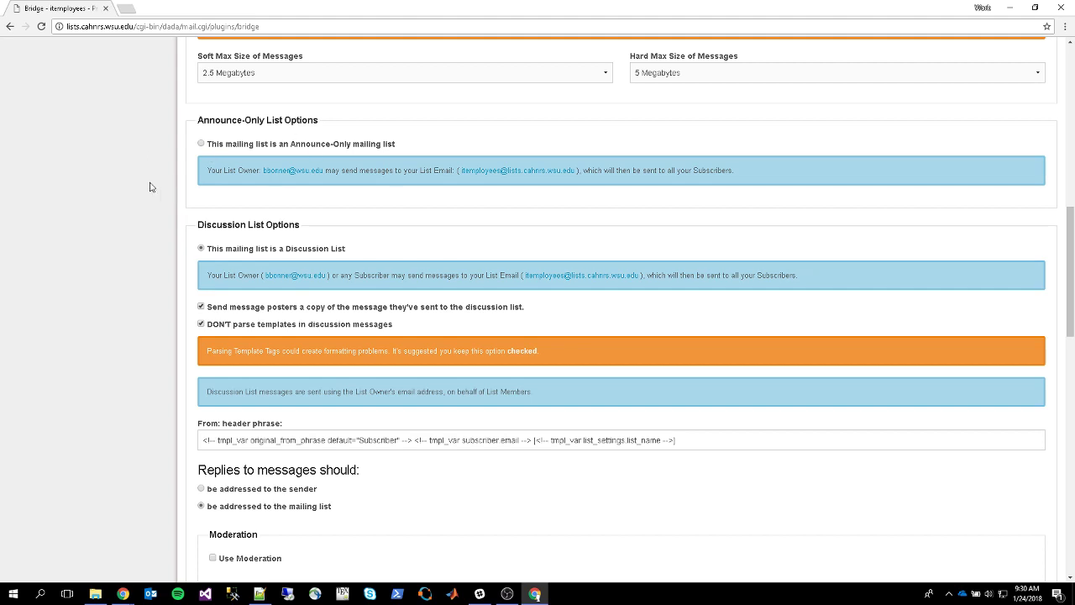
scroll(178, 171, "down", 4)
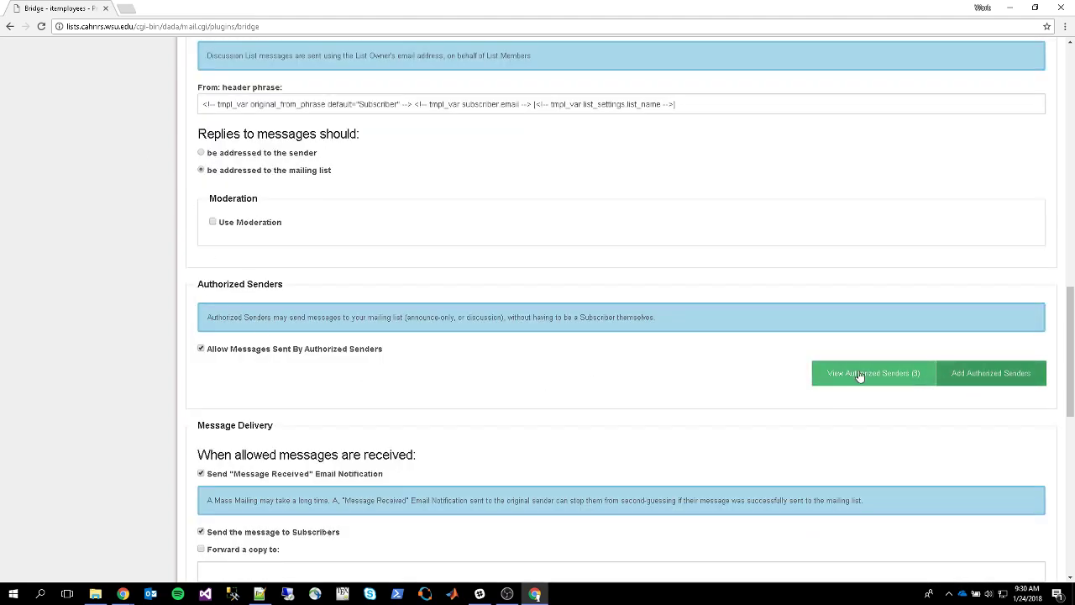
Open the Add Authorized Senders form and place the cursor in the Paste Your Addresses box
left_click(972, 384)
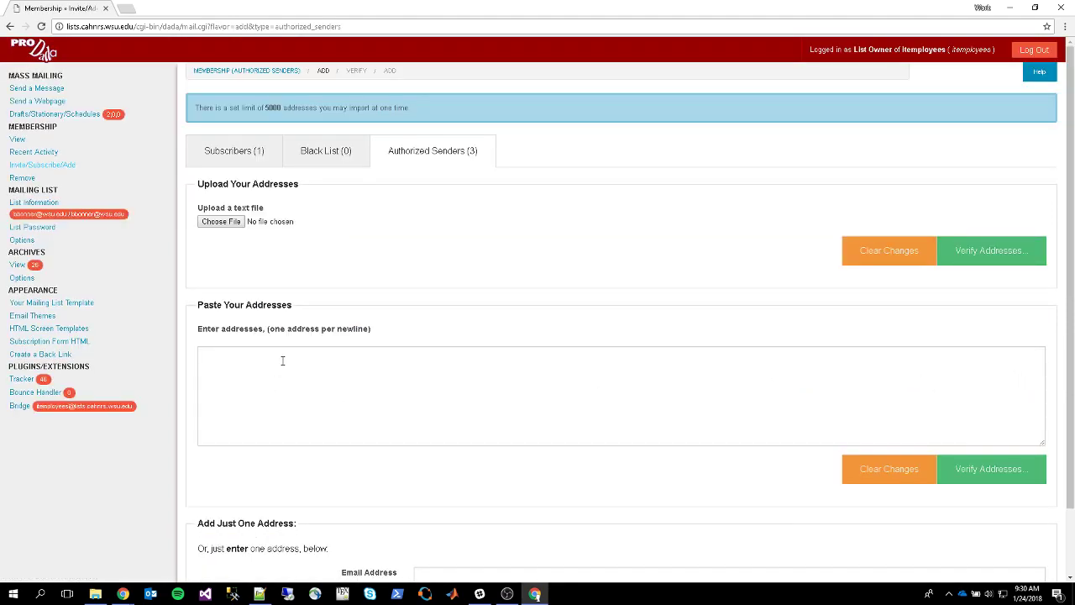
left_click(240, 351)
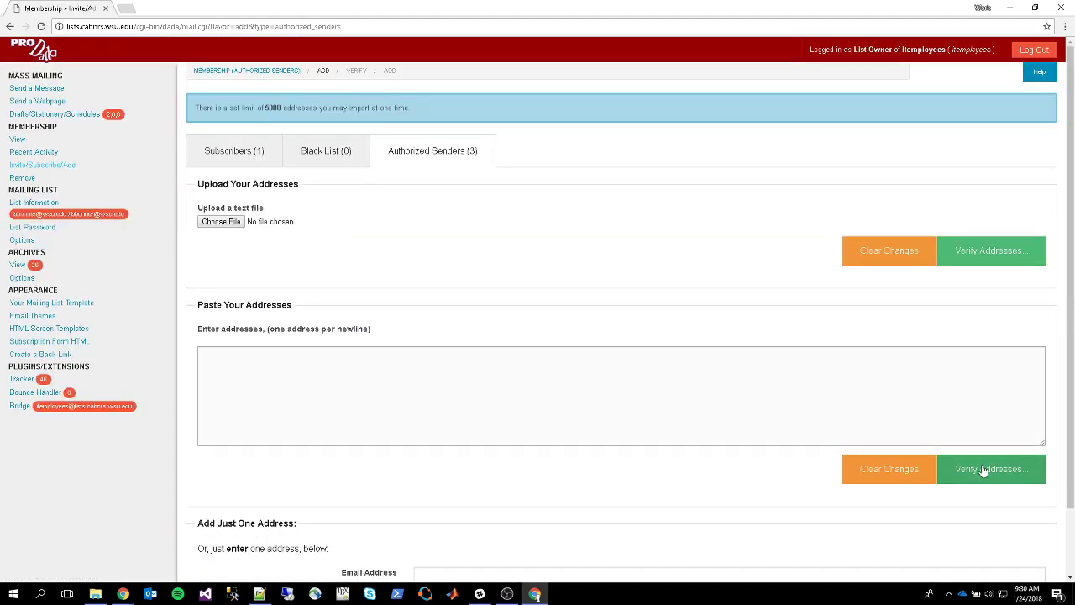